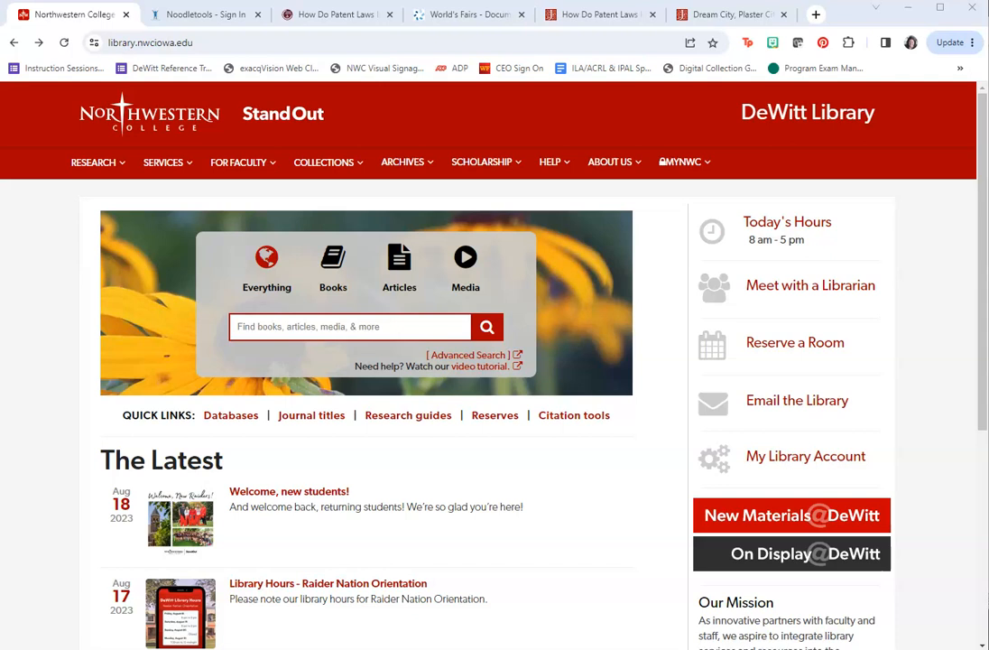
Step: Open the library's citation tools page, switch to NoodleTools and sign in through Microsoft 365 with the college account and password, staying signed in
{"action": "left_click", "coordinate": [563, 422]}
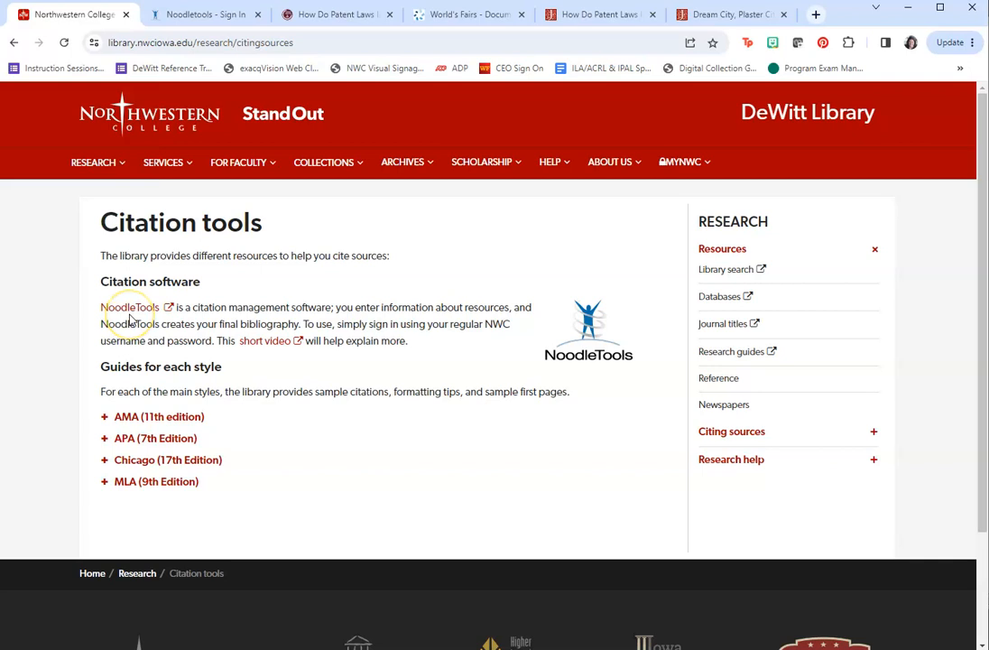
{"action": "left_click", "coordinate": [215, 16]}
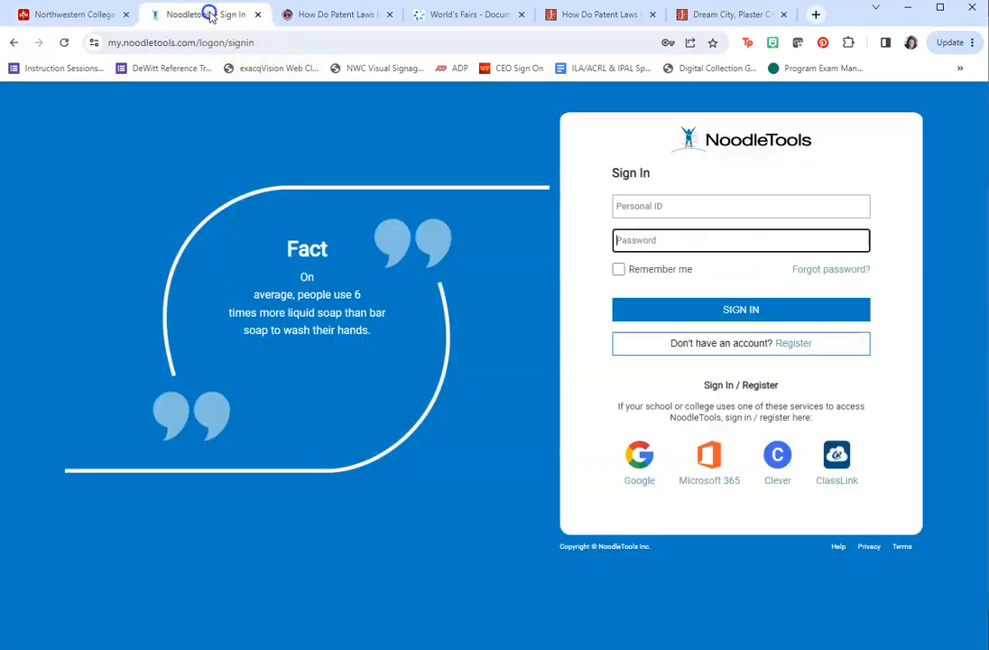
{"action": "left_click", "coordinate": [709, 471]}
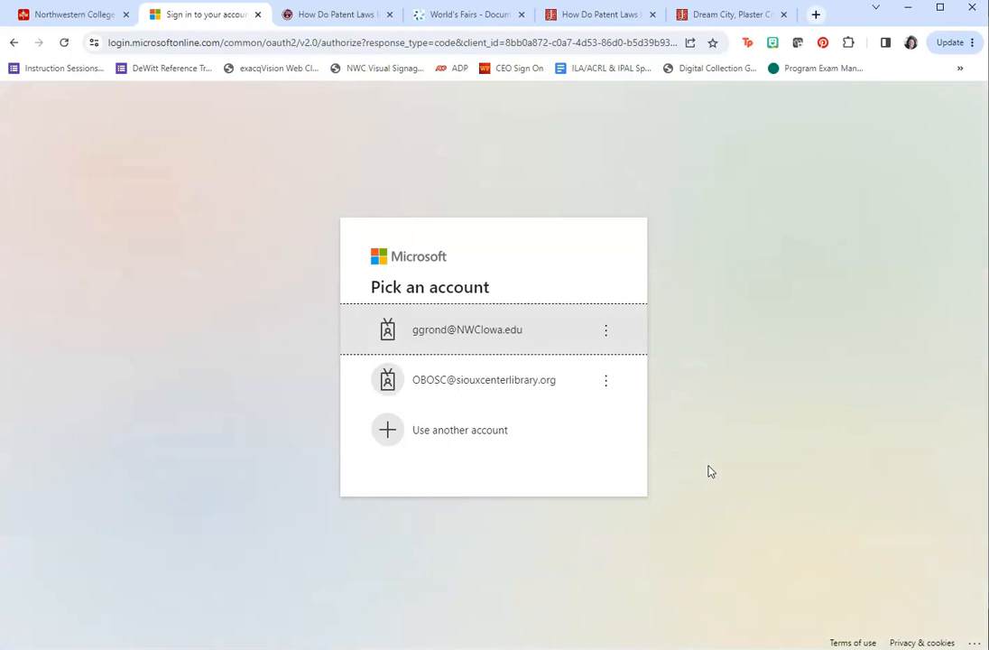
{"action": "left_click", "coordinate": [489, 351]}
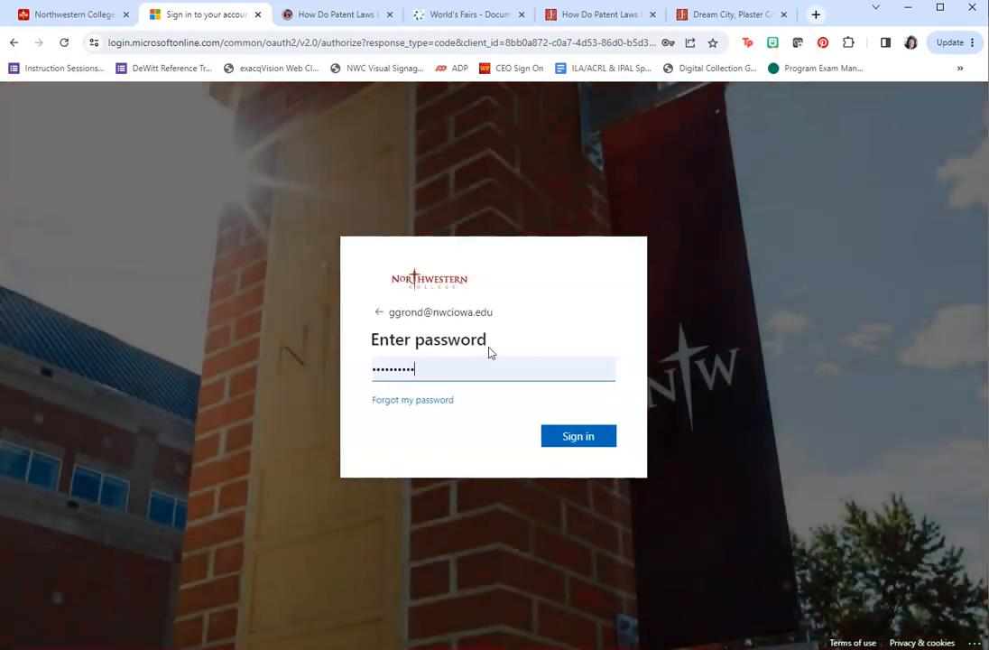
{"action": "left_click", "coordinate": [553, 435]}
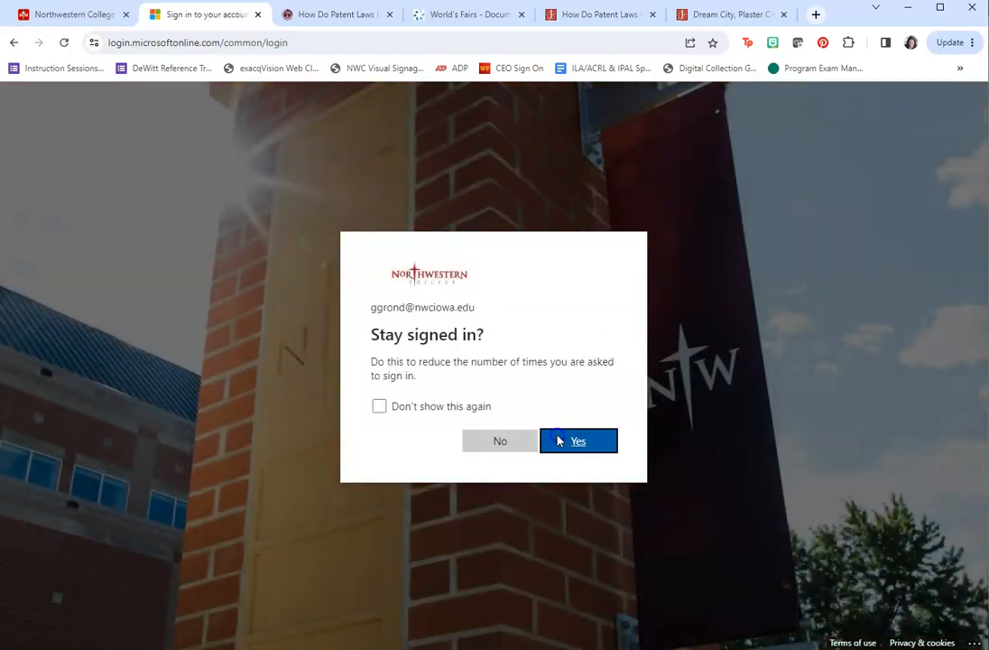
{"action": "left_click", "coordinate": [558, 440]}
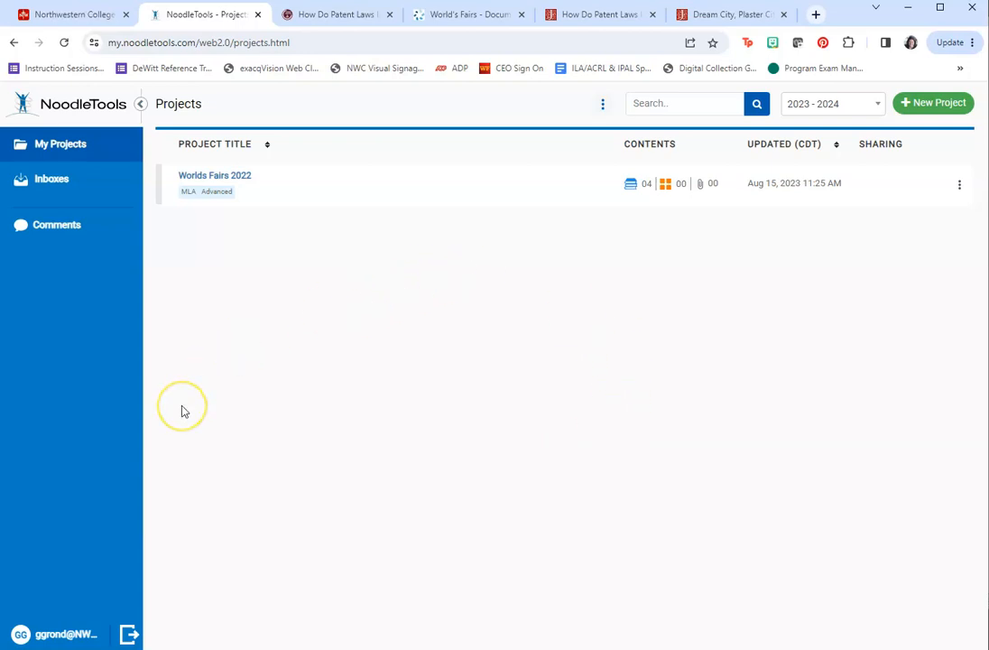
Step: Set up a new project titled "FYS World's Fairs Project" with the APA (7th ed.) citation style and submit it
{"action": "left_click", "coordinate": [927, 107]}
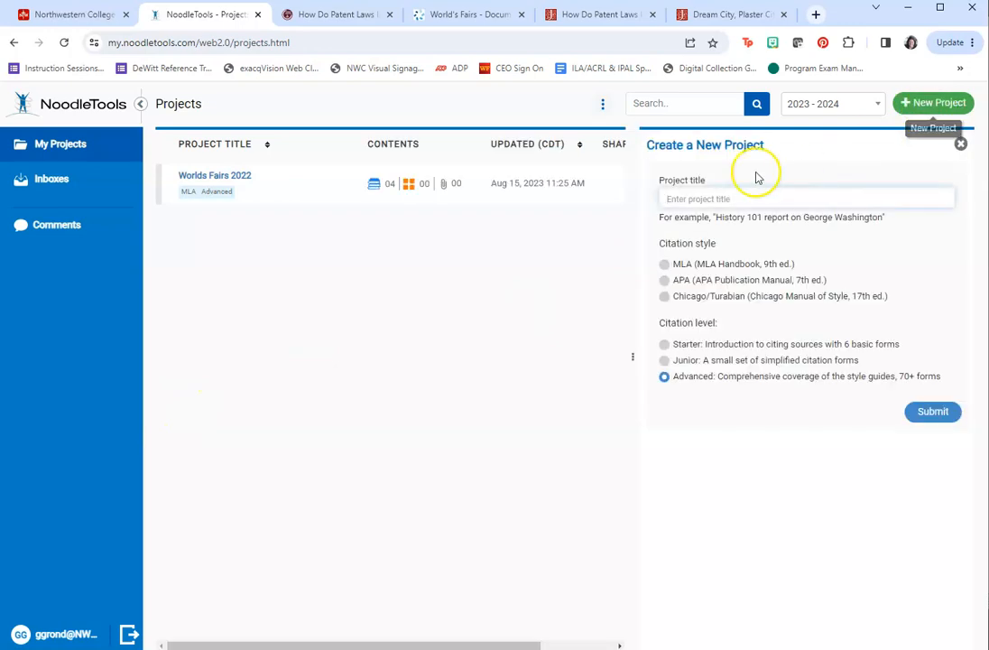
{"action": "left_click", "coordinate": [699, 192]}
{"action": "type", "text": "FYS W"}
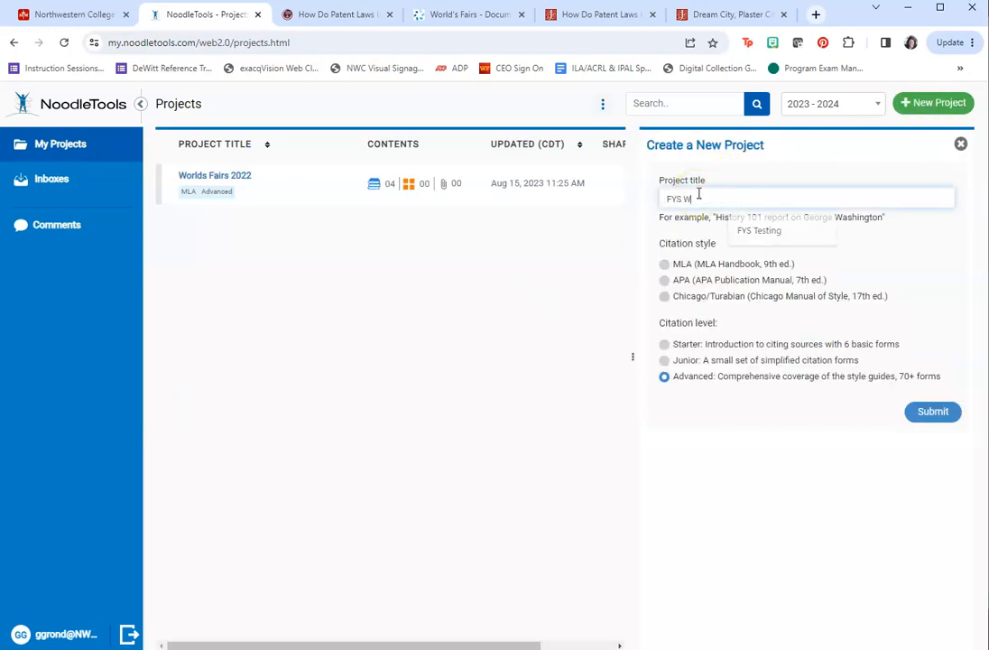
{"action": "type", "text": "orld's Fairs"}
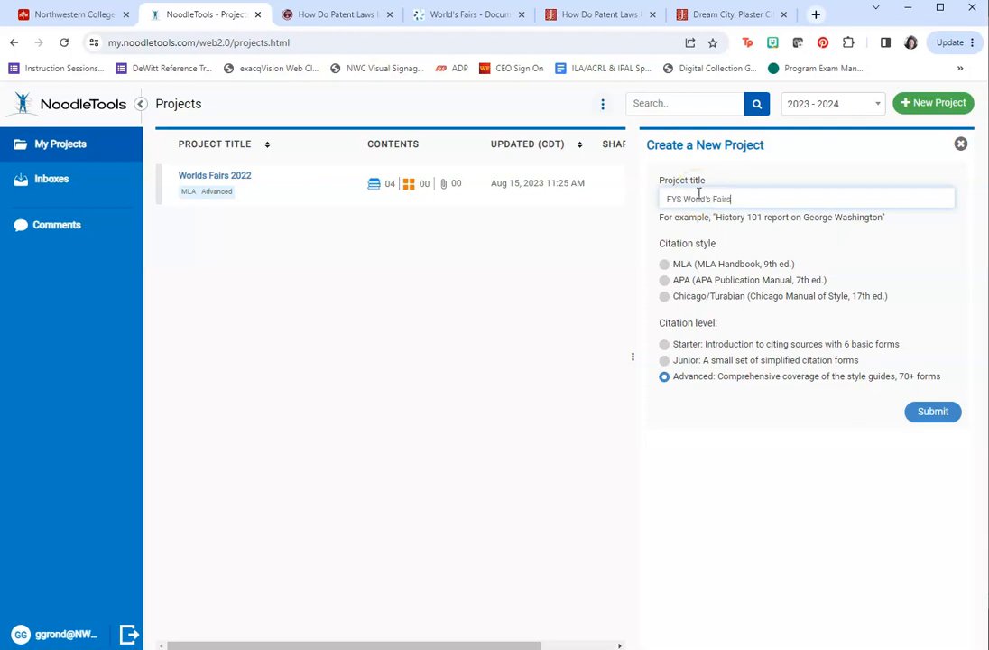
{"action": "type", "text": " Project"}
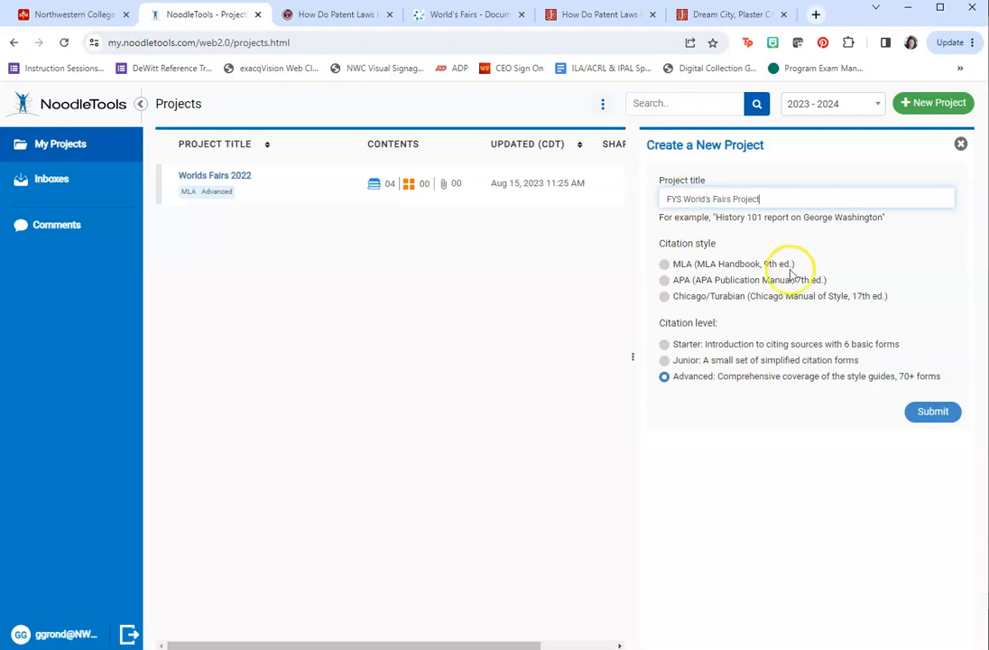
{"action": "left_click", "coordinate": [668, 281]}
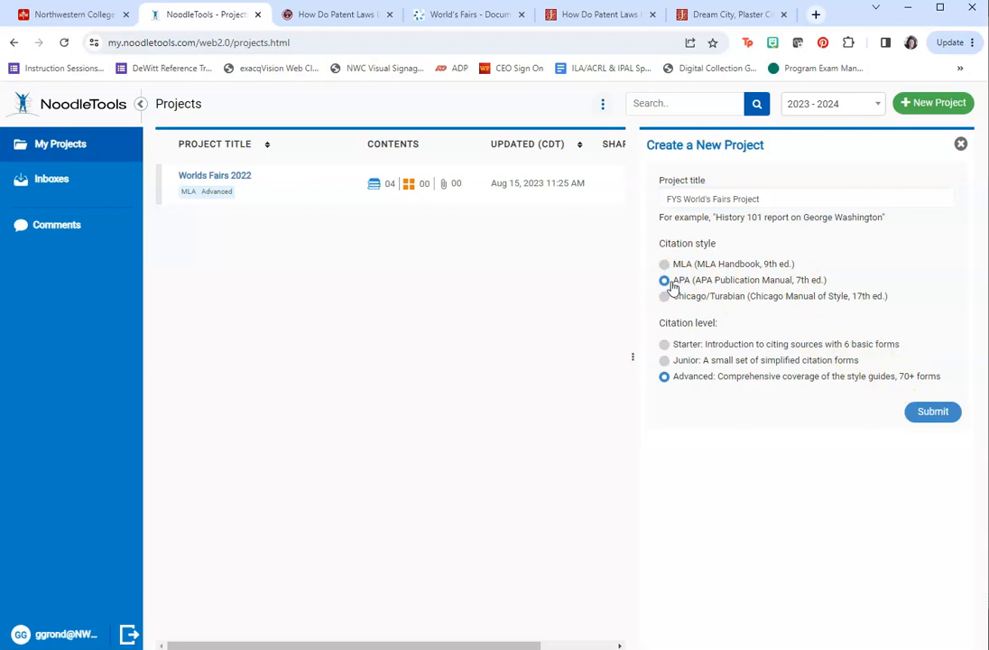
{"action": "left_click", "coordinate": [917, 413]}
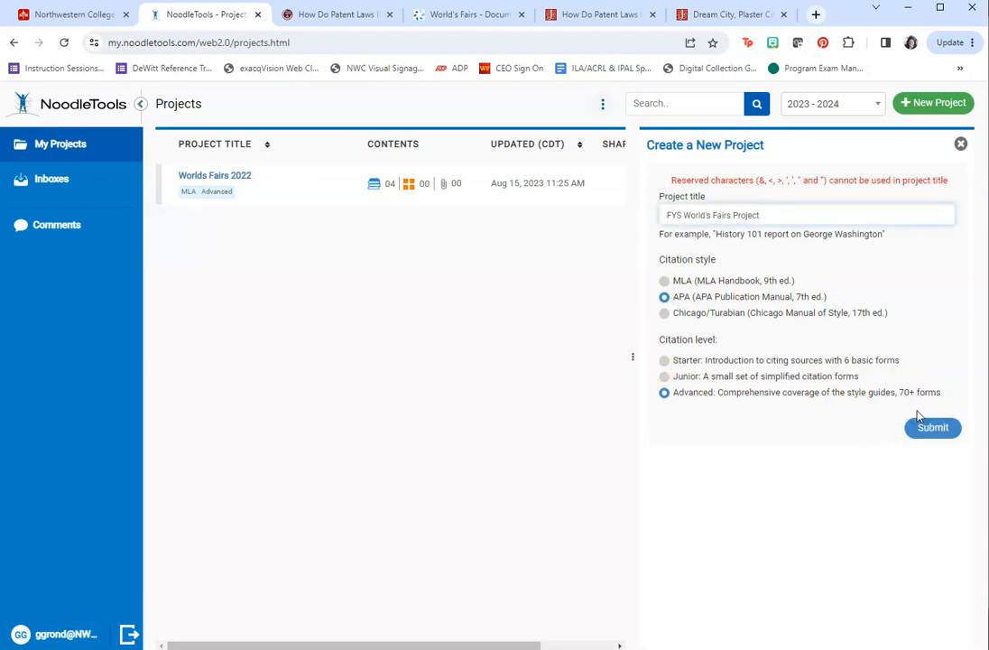
Step: Correct the project title to "FYS World Fairs Project" and submit the new project
{"action": "left_click", "coordinate": [708, 214]}
{"action": "key", "text": "BackSpace"}
{"action": "key", "text": "BackSpace"}
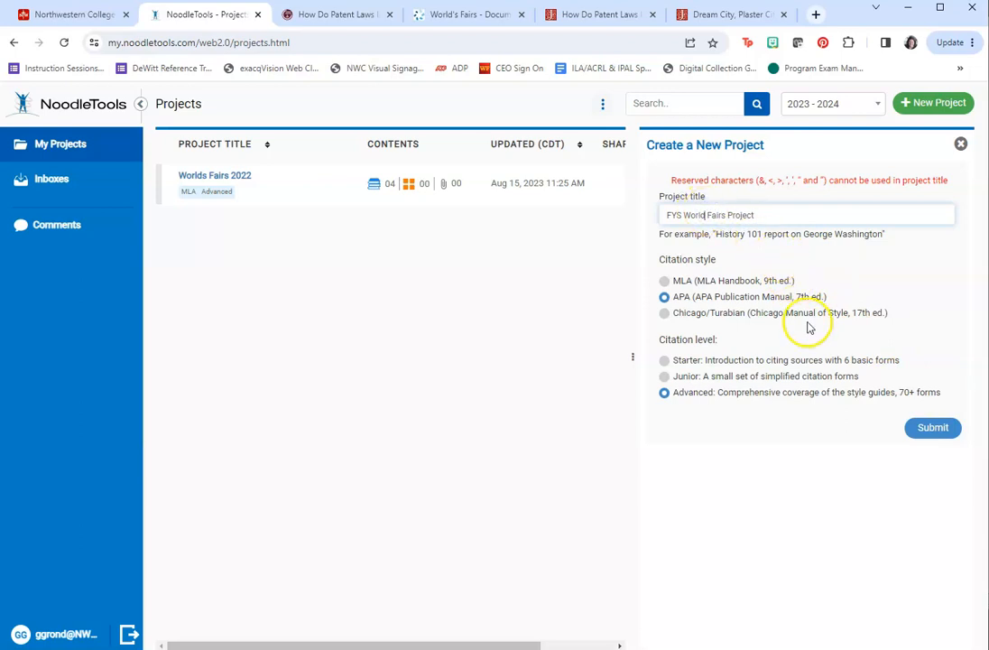
{"action": "left_click", "coordinate": [944, 429]}
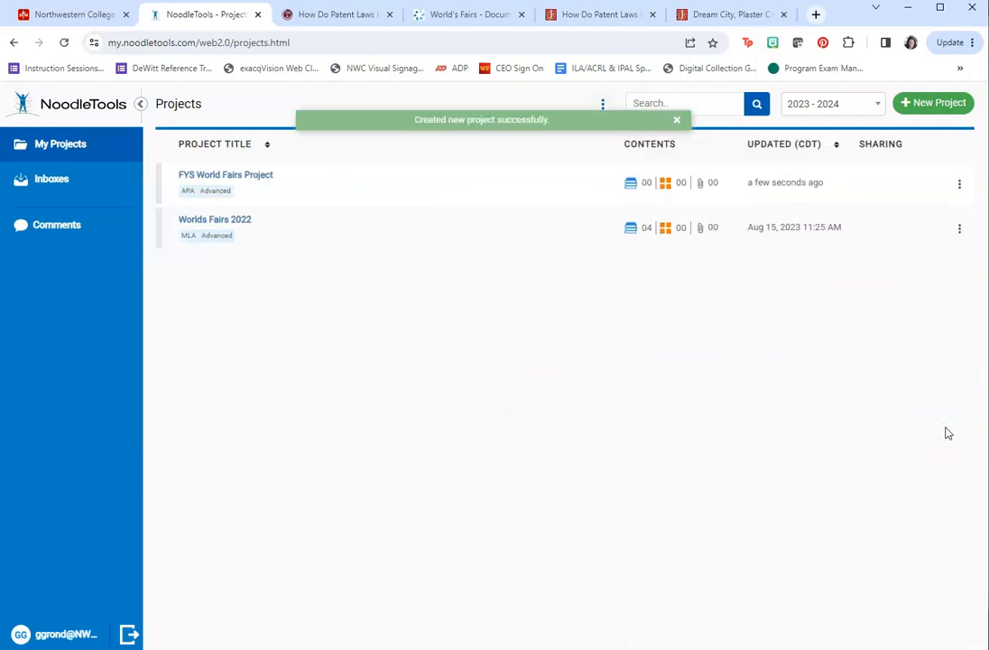
Step: Open the FYS World Fairs Project and start a new citation for a print book
{"action": "left_click", "coordinate": [230, 177]}
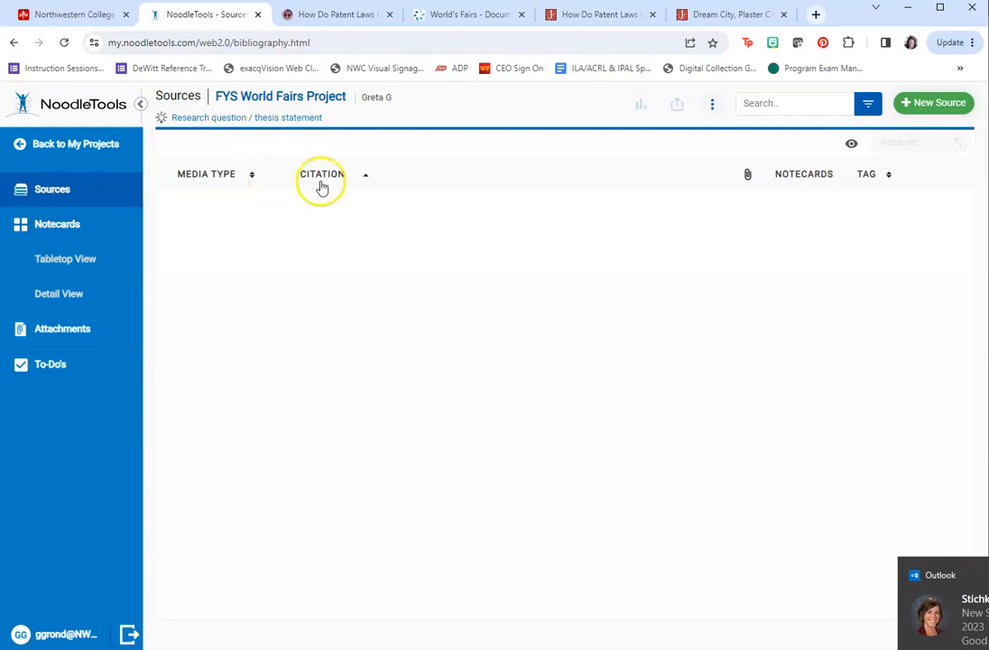
{"action": "left_click", "coordinate": [934, 105]}
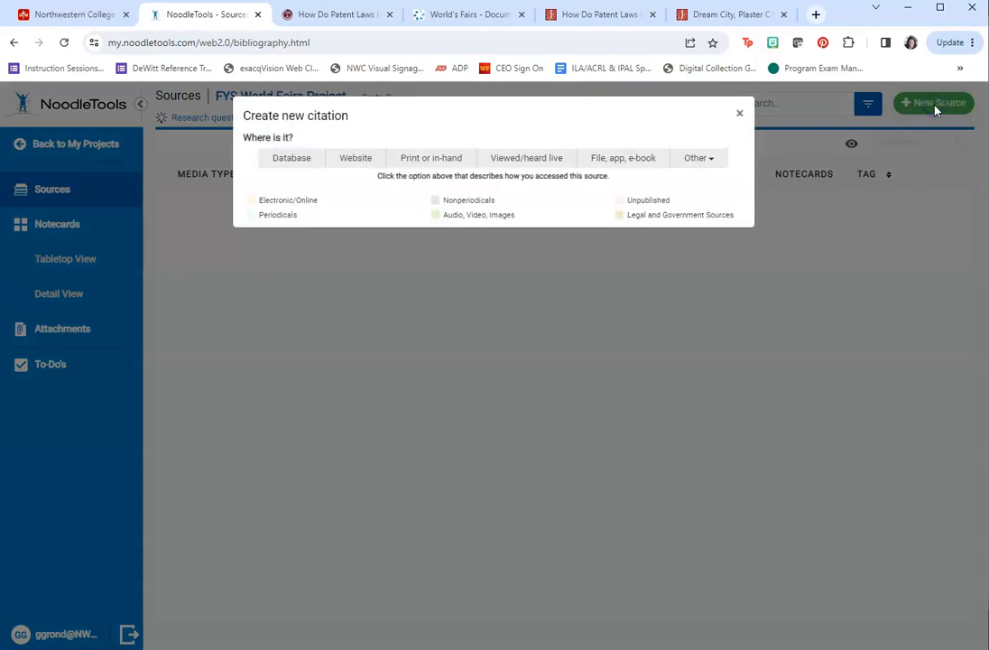
{"action": "left_click", "coordinate": [447, 164]}
{"action": "left_click", "coordinate": [251, 342]}
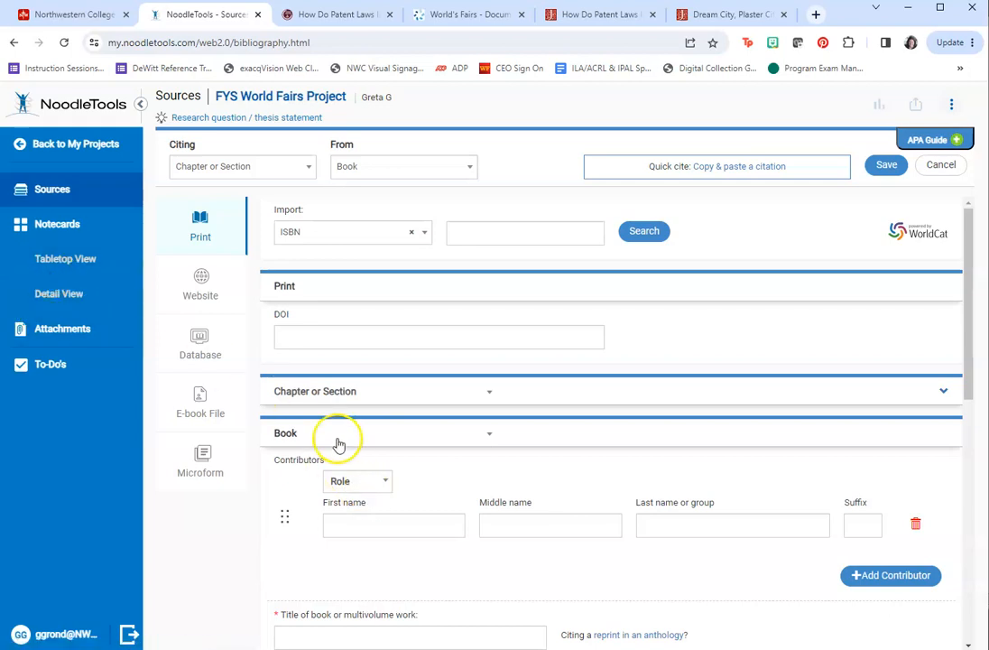
Step: Set the book contributor's role to Author and enter the author's first name, middle initial and last name
{"action": "left_click", "coordinate": [354, 523]}
{"action": "left_click", "coordinate": [348, 482]}
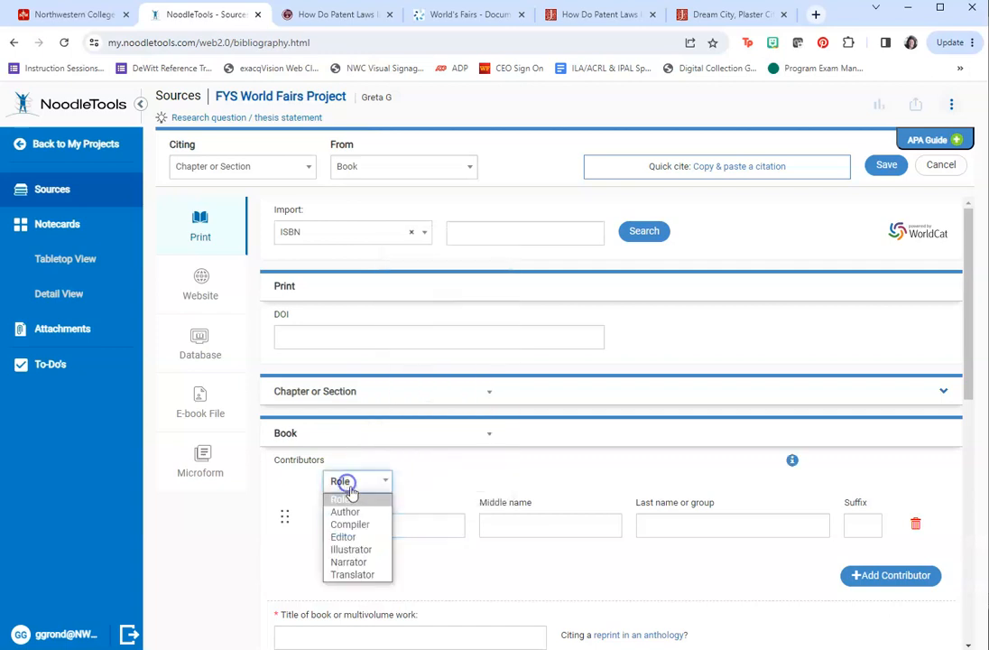
{"action": "left_click", "coordinate": [344, 511]}
{"action": "left_click", "coordinate": [360, 524]}
{"action": "type", "text": "Robert"}
{"action": "key", "text": "Tab"}
{"action": "type", "text": "W."}
{"action": "key", "text": "Tab"}
{"action": "type", "text": "Rydell"}
{"action": "key", "text": "Tab"}
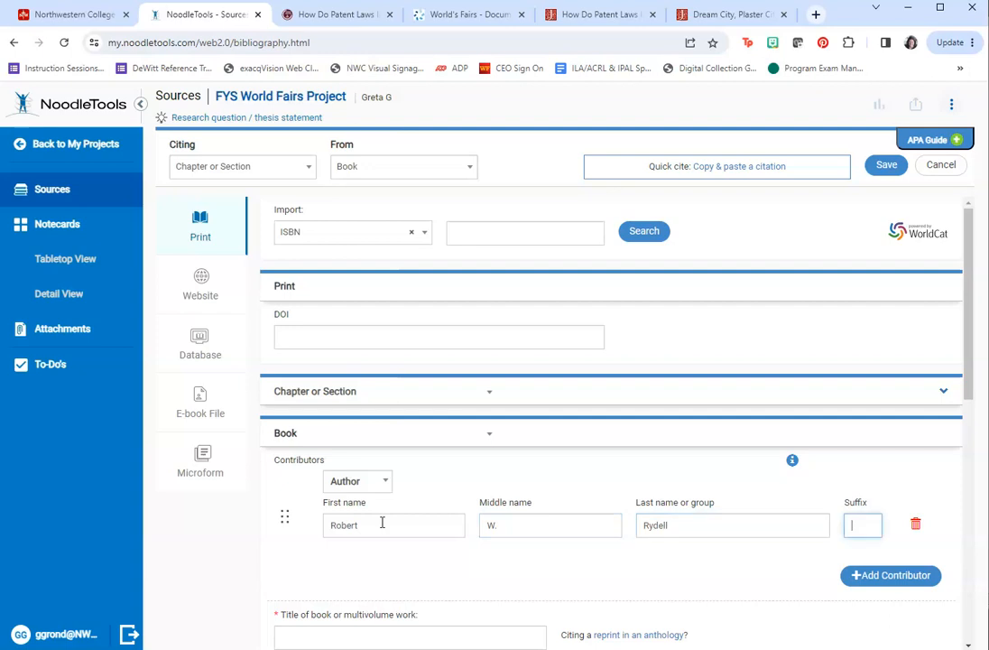
{"action": "left_click", "coordinate": [456, 567]}
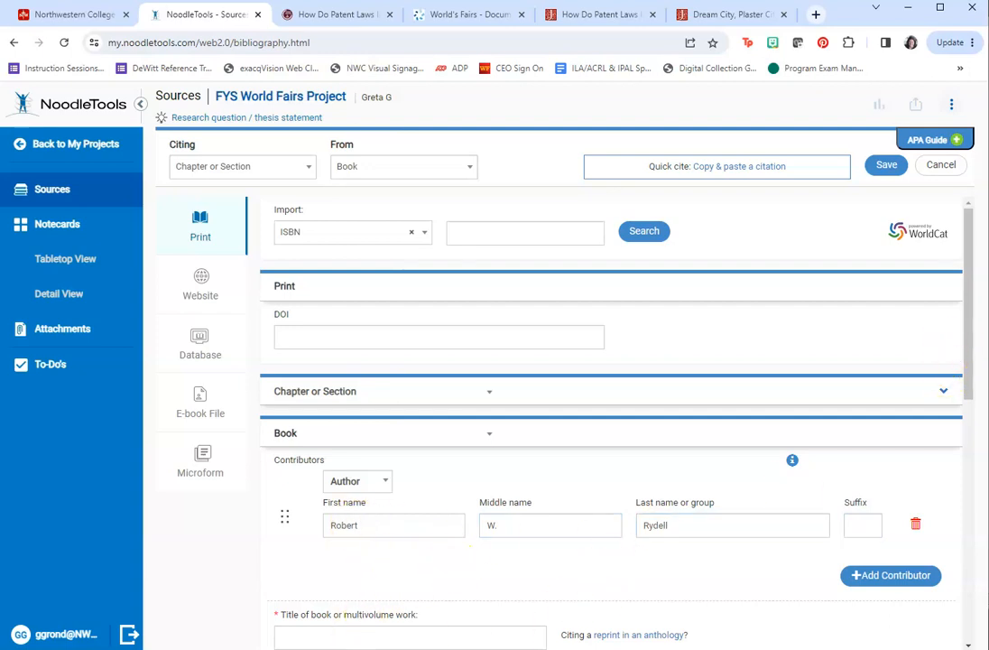
Step: Enter "All the World's a Fair" as the title of the book
{"action": "left_click_drag", "start_coordinate": [958, 315], "coordinate": [965, 401]}
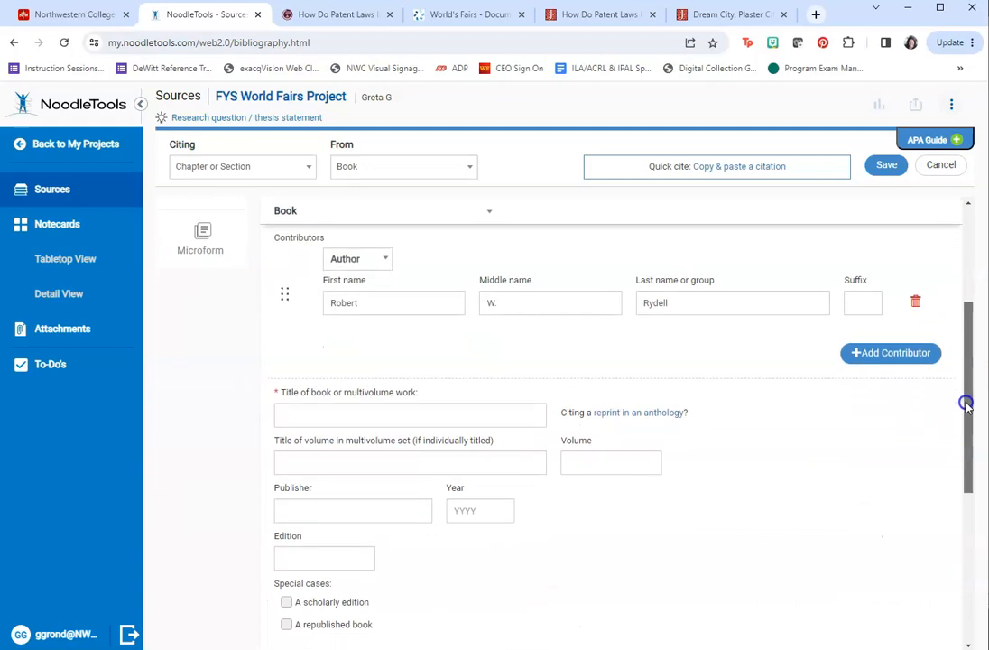
{"action": "left_click", "coordinate": [407, 414]}
{"action": "type", "text": "All the"}
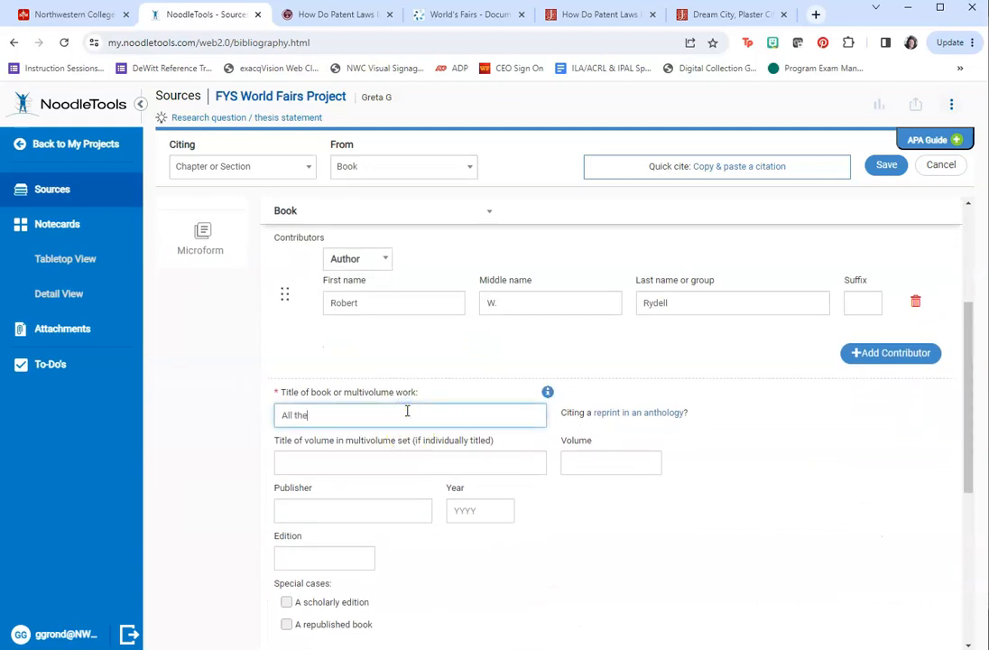
{"action": "type", "text": " World's a Fair"}
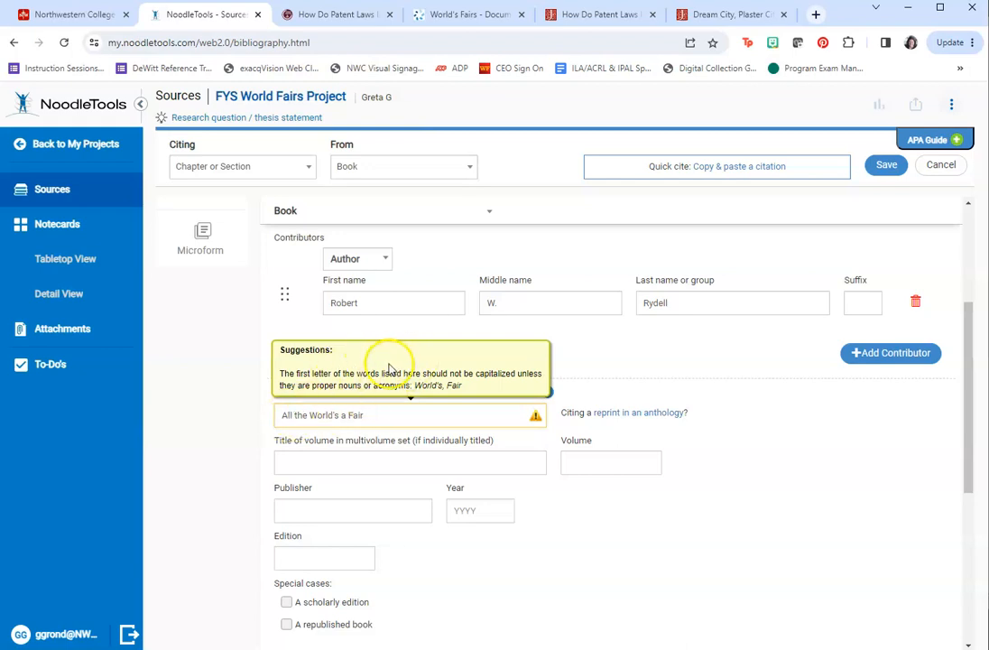
Step: Change the book title to sentence case so it reads "All the world's a fair"
{"action": "left_click", "coordinate": [312, 414]}
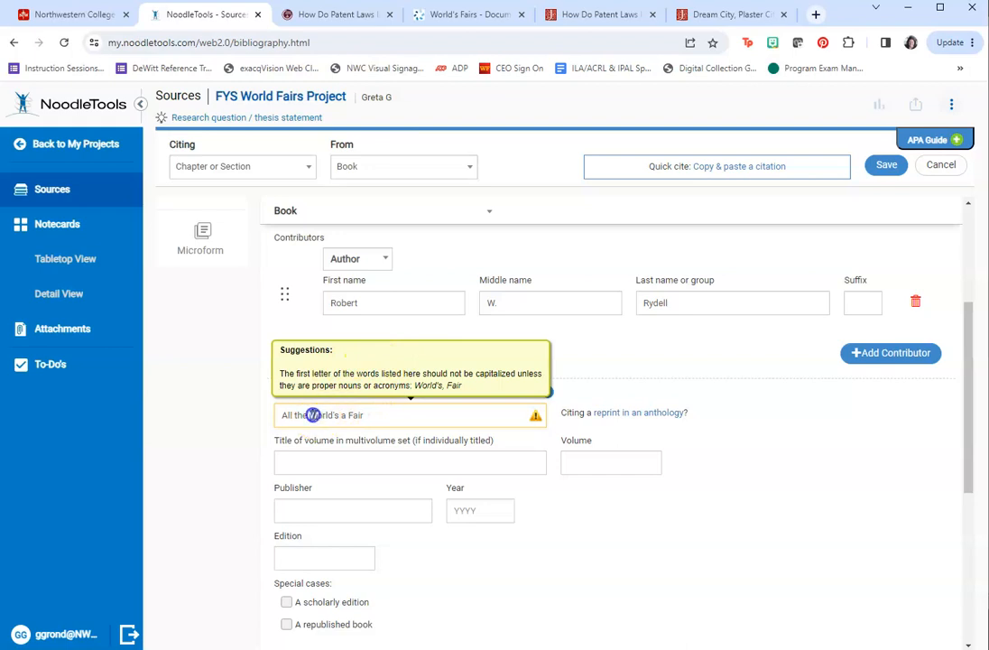
{"action": "key", "text": "BackSpace"}
{"action": "type", "text": "w"}
{"action": "left_click", "coordinate": [351, 415]}
{"action": "key", "text": "BackSpace"}
{"action": "type", "text": "f"}
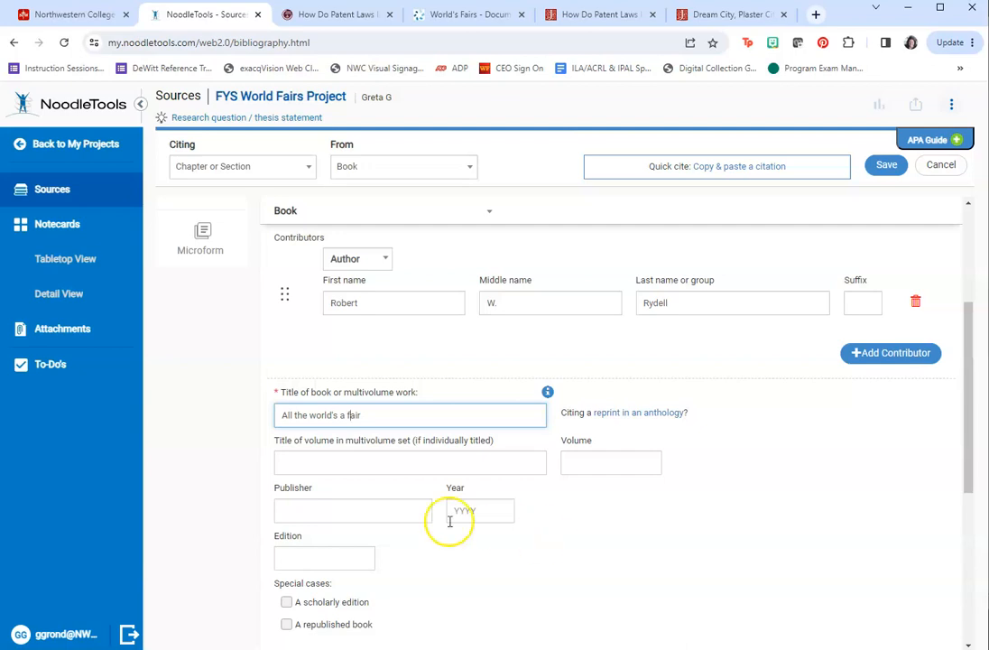
Step: Enter University of Chicago Press as publisher and 1987 as year, and save the book citation
{"action": "left_click", "coordinate": [346, 511]}
{"action": "type", "text": "Unive"}
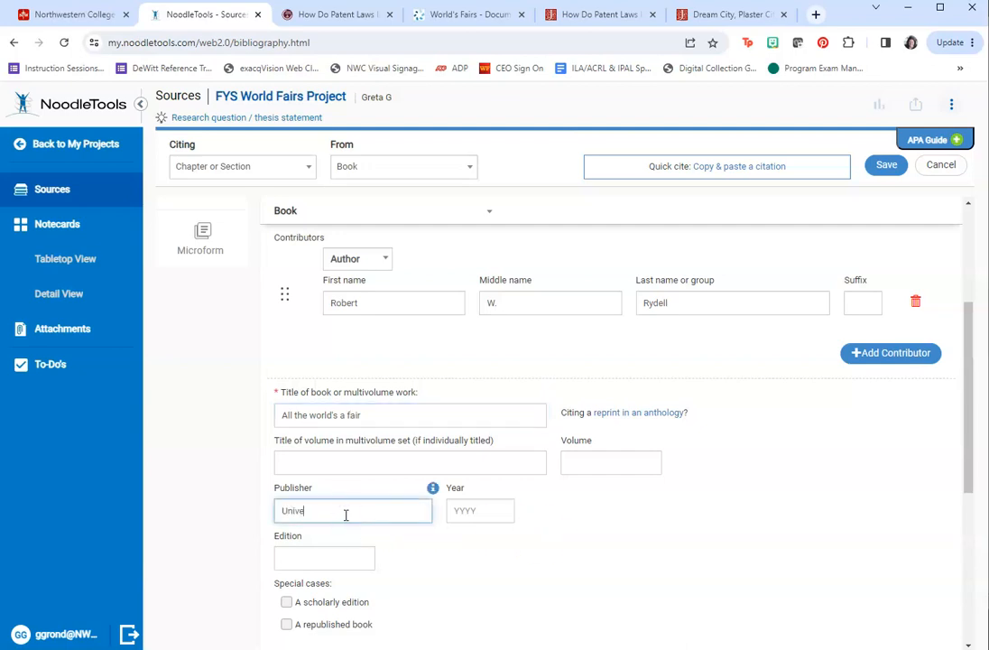
{"action": "type", "text": "rsity of Chicago Press"}
{"action": "key", "text": "Tab"}
{"action": "type", "text": "1987"}
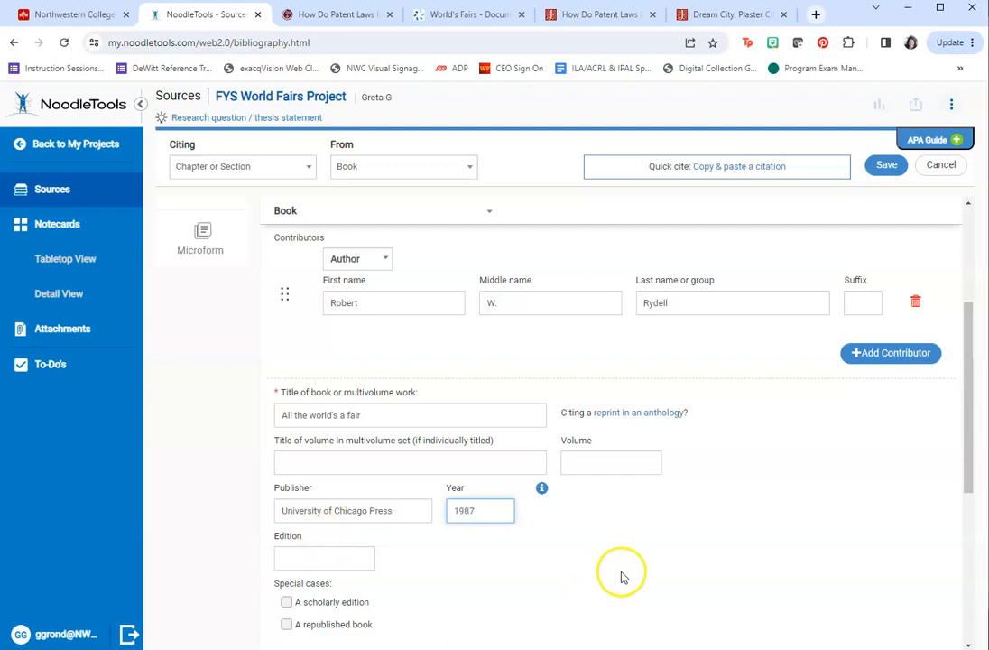
{"action": "scroll", "coordinate": [626, 576], "scroll_direction": "up", "scroll_amount": 3}
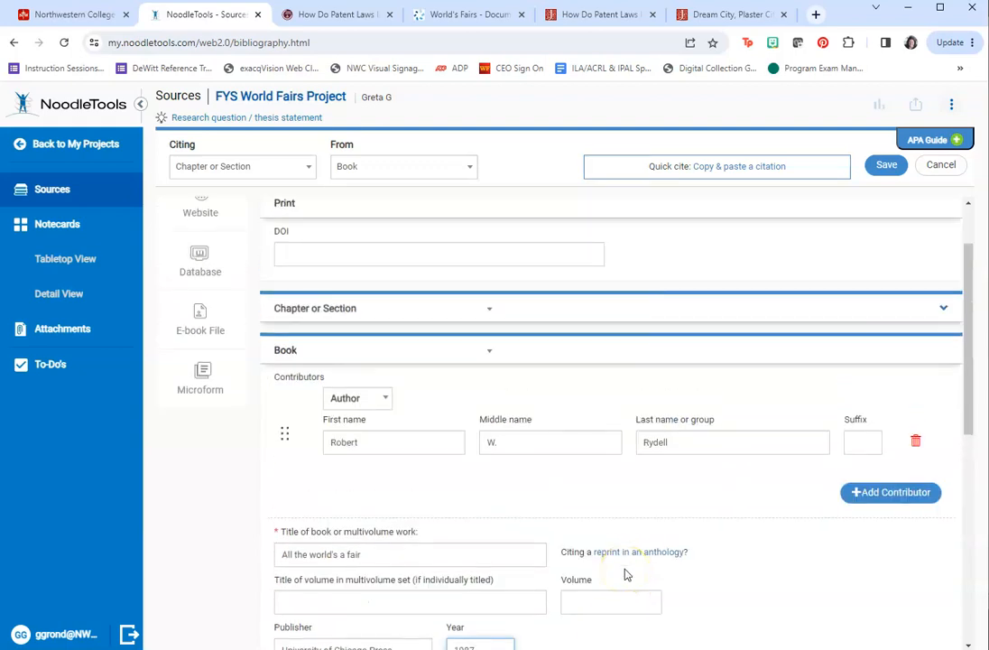
{"action": "left_click", "coordinate": [886, 167]}
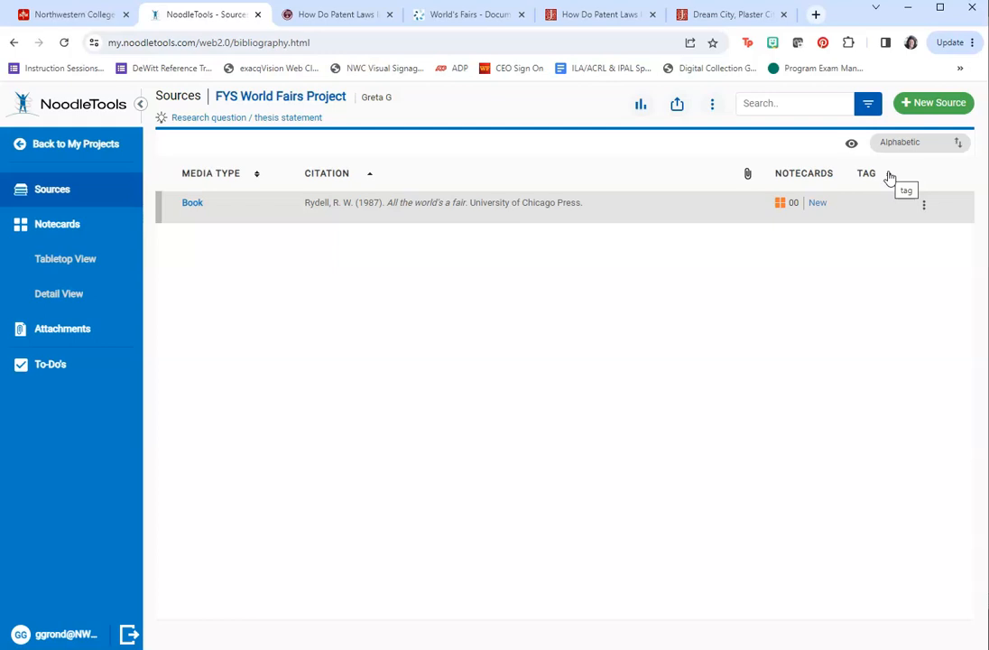
Step: Start another new citation for a journal article found in a database
{"action": "left_click", "coordinate": [933, 105]}
{"action": "left_click", "coordinate": [934, 105]}
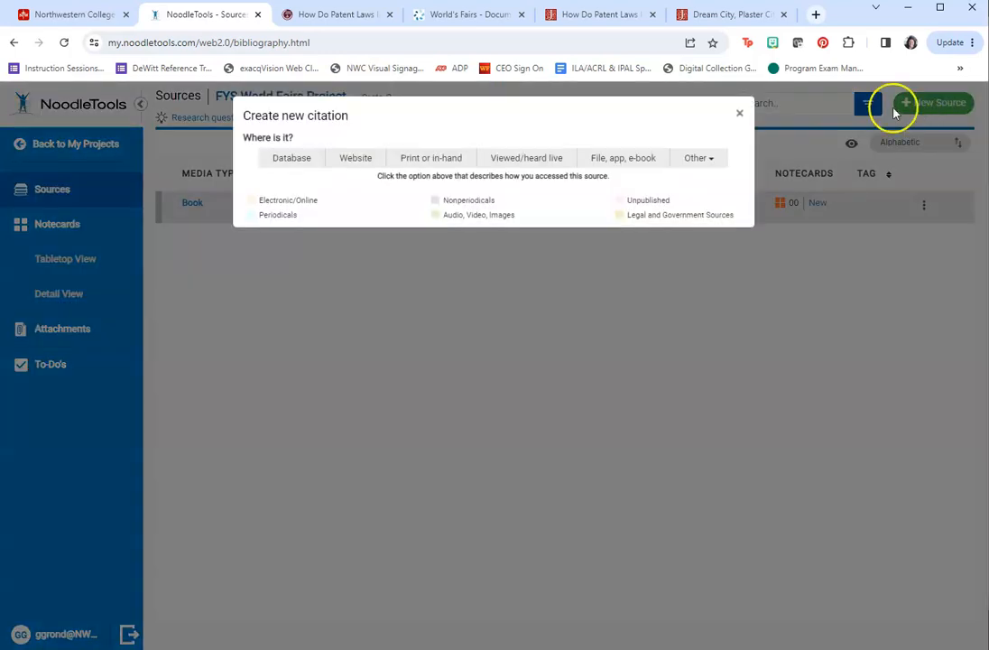
{"action": "left_click", "coordinate": [290, 163]}
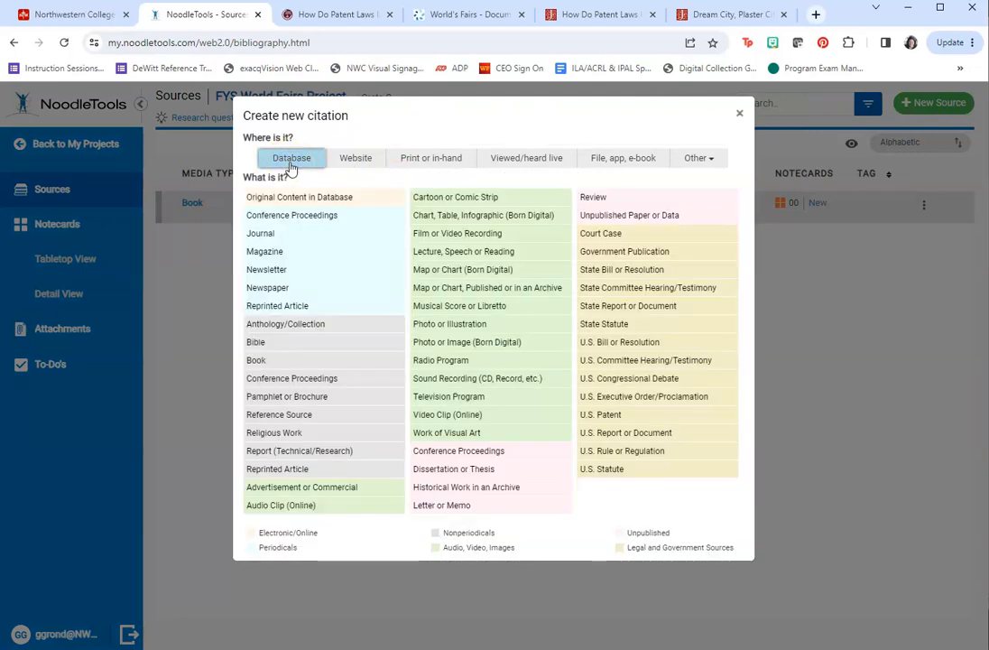
{"action": "left_click", "coordinate": [281, 234]}
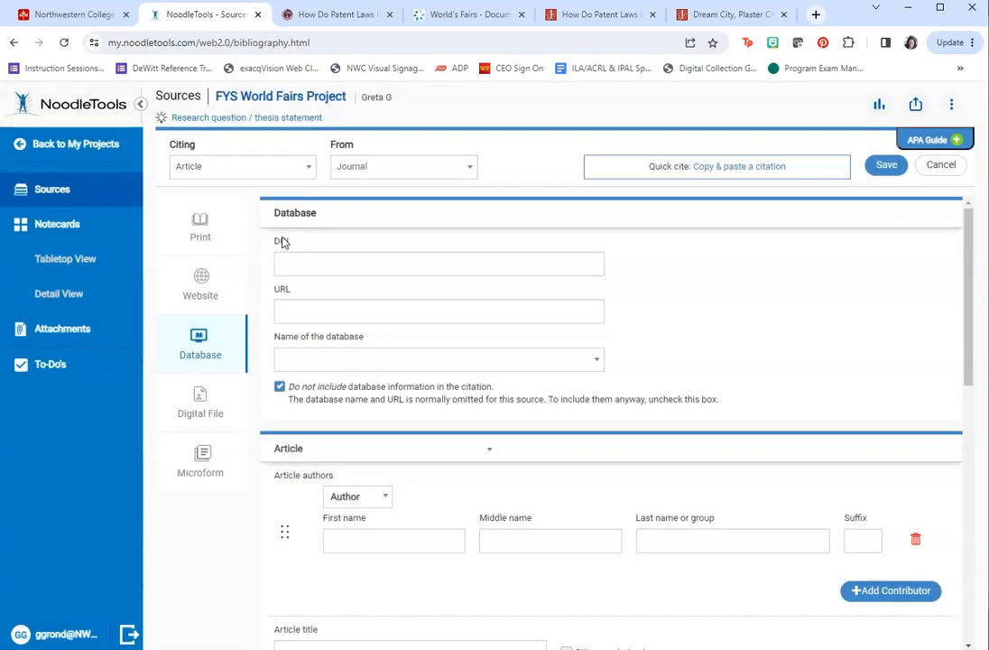
Step: Switch to the American Economic Association article on patent laws and copy its DOI line from the Citation section
{"action": "left_click", "coordinate": [337, 26]}
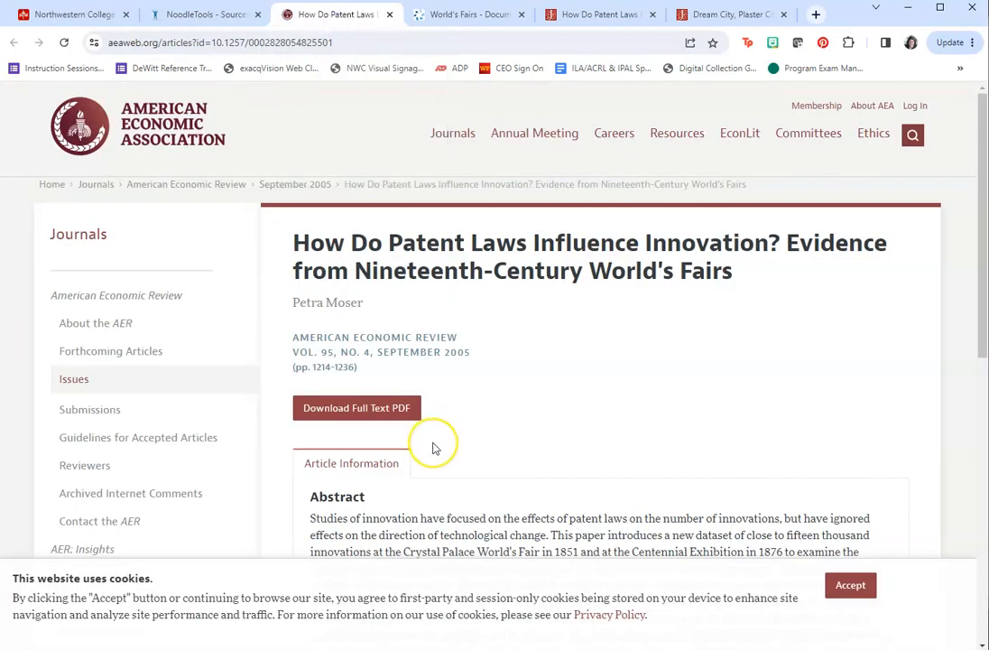
{"action": "scroll", "coordinate": [433, 446], "scroll_direction": "down", "scroll_amount": 5}
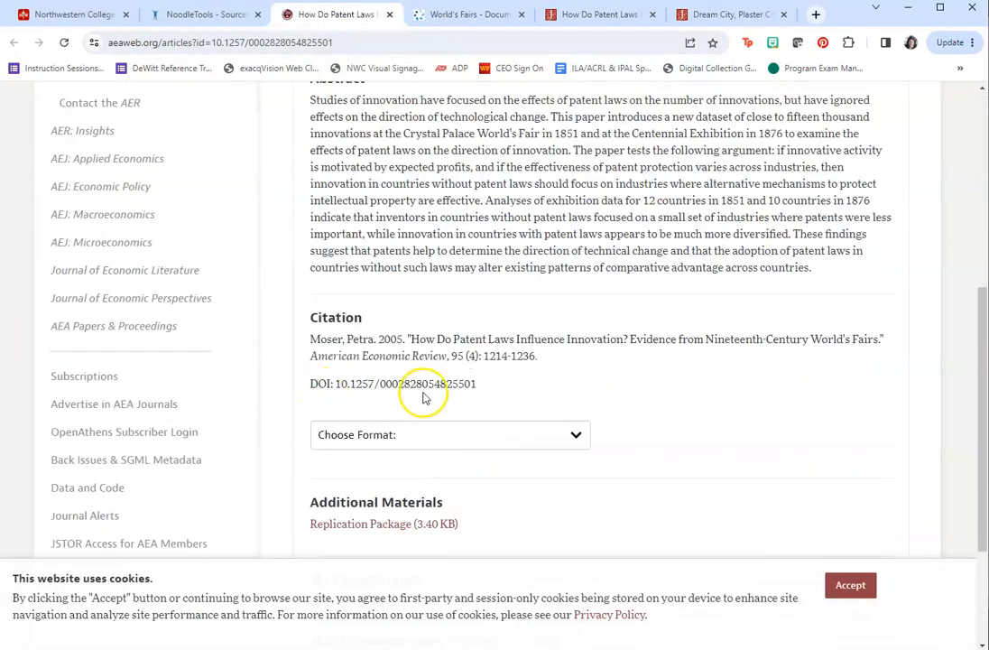
{"action": "left_click_drag", "start_coordinate": [480, 385], "coordinate": [311, 391]}
{"action": "key", "text": "ctrl+c"}
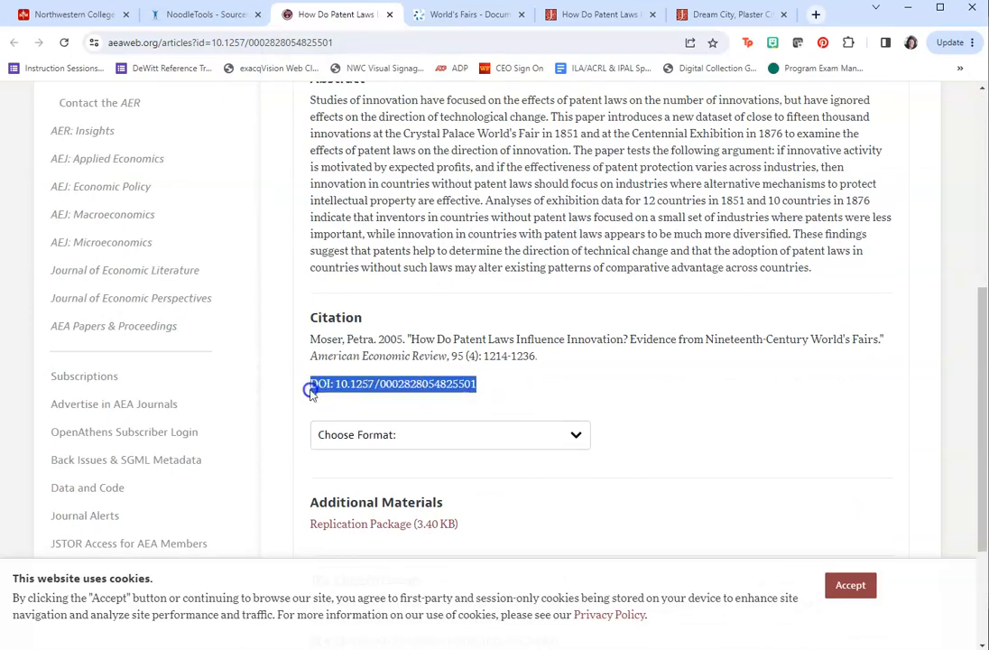
{"action": "left_click", "coordinate": [199, 27]}
{"action": "left_click", "coordinate": [311, 266]}
{"action": "key", "text": "ctrl+v"}
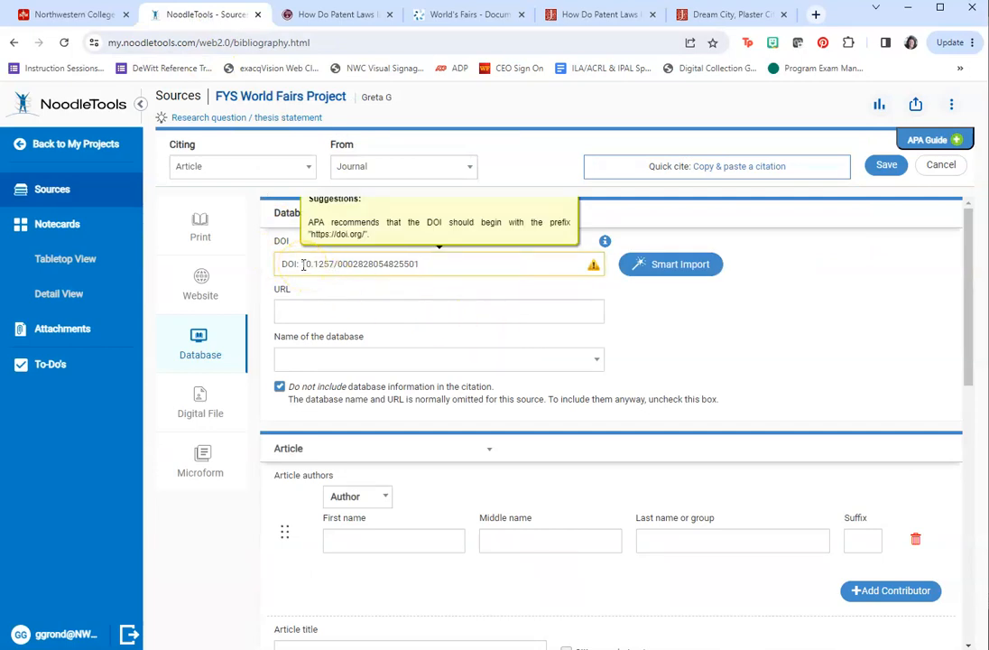
{"action": "left_click", "coordinate": [303, 264]}
{"action": "left_click_drag", "start_coordinate": [303, 263], "coordinate": [277, 264]}
{"action": "type", "text": "https://"}
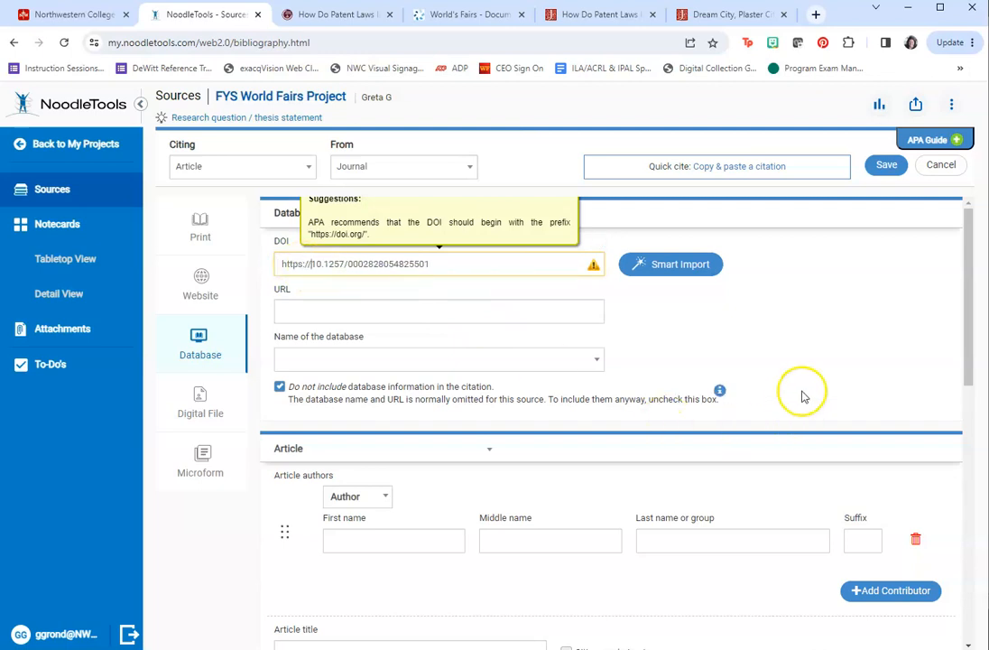
{"action": "left_click", "coordinate": [708, 321]}
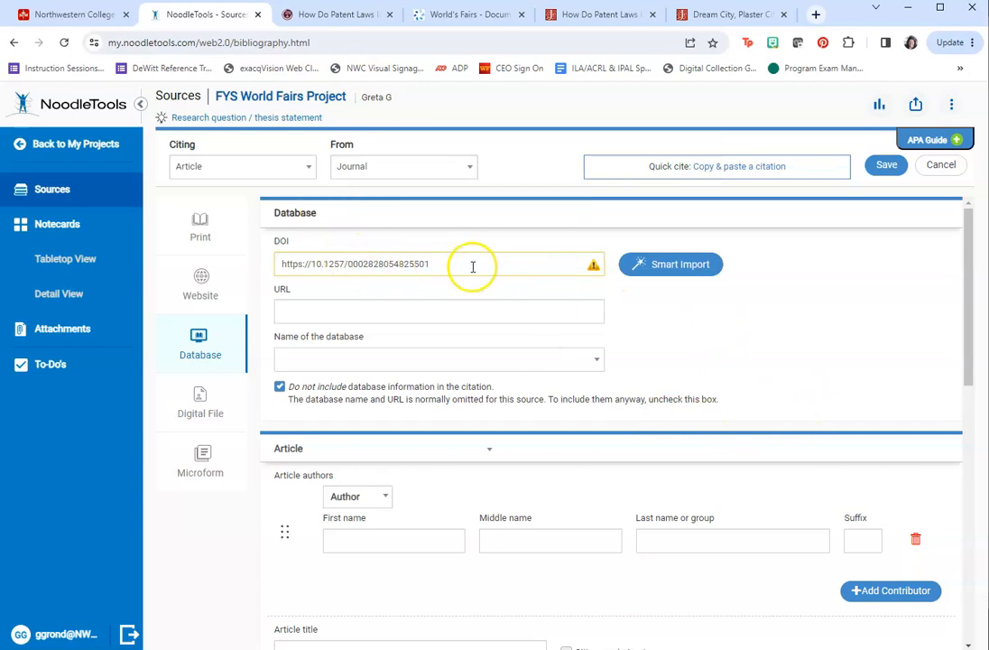
{"action": "left_click", "coordinate": [313, 264]}
{"action": "type", "text": "doi.org/"}
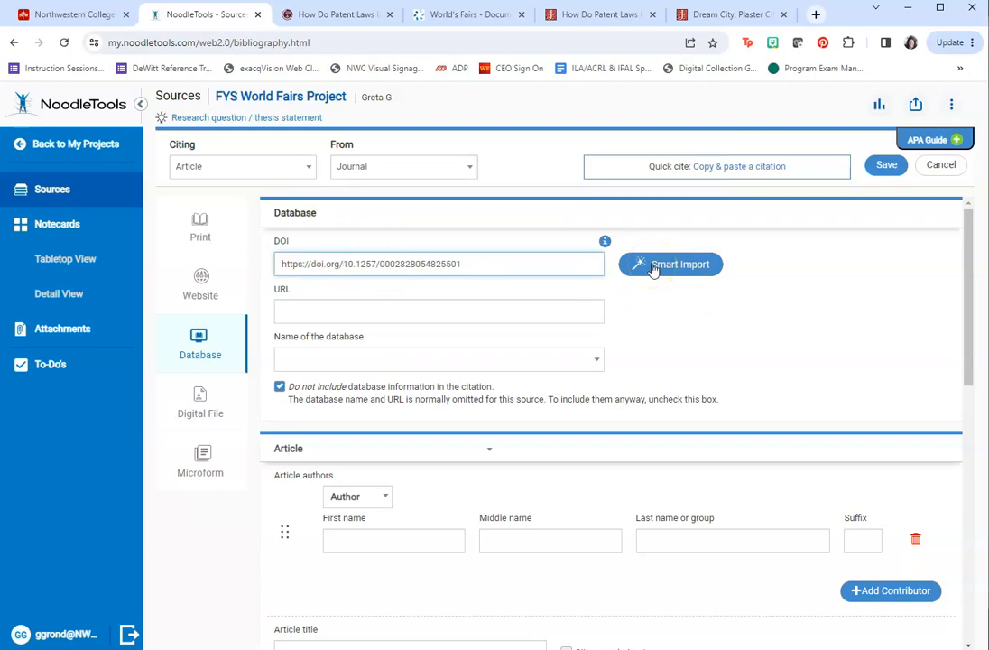
Step: Import the article's data from its DOI with Smart Import and save the journal citation
{"action": "left_click", "coordinate": [652, 271]}
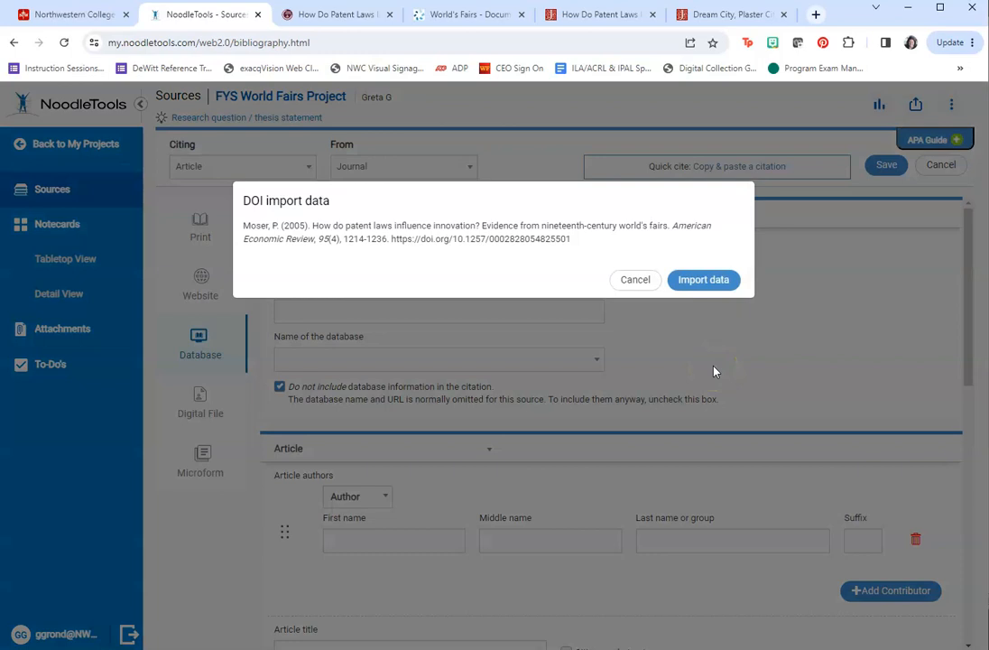
{"action": "left_click", "coordinate": [756, 340]}
{"action": "left_click", "coordinate": [713, 291]}
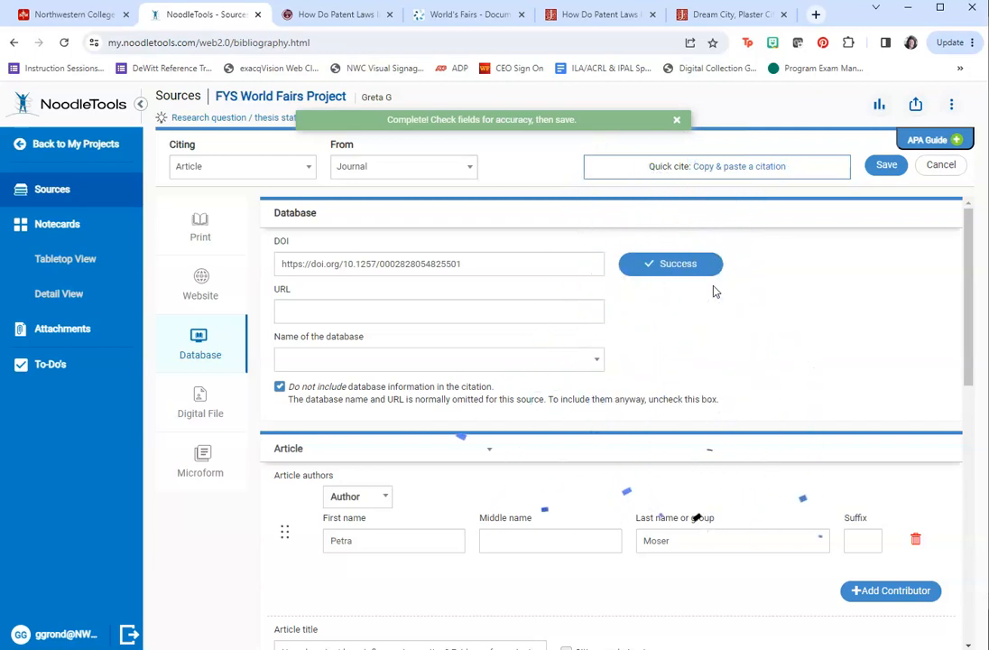
{"action": "left_click", "coordinate": [885, 166]}
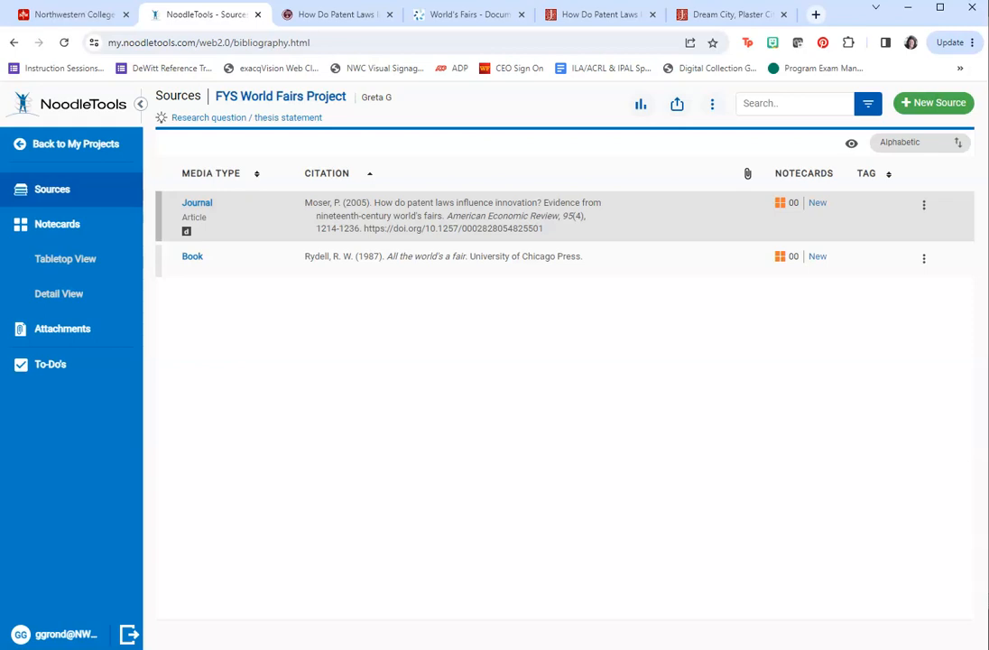
Step: Start a new citation for a reference source found in a database
{"action": "left_click", "coordinate": [929, 103]}
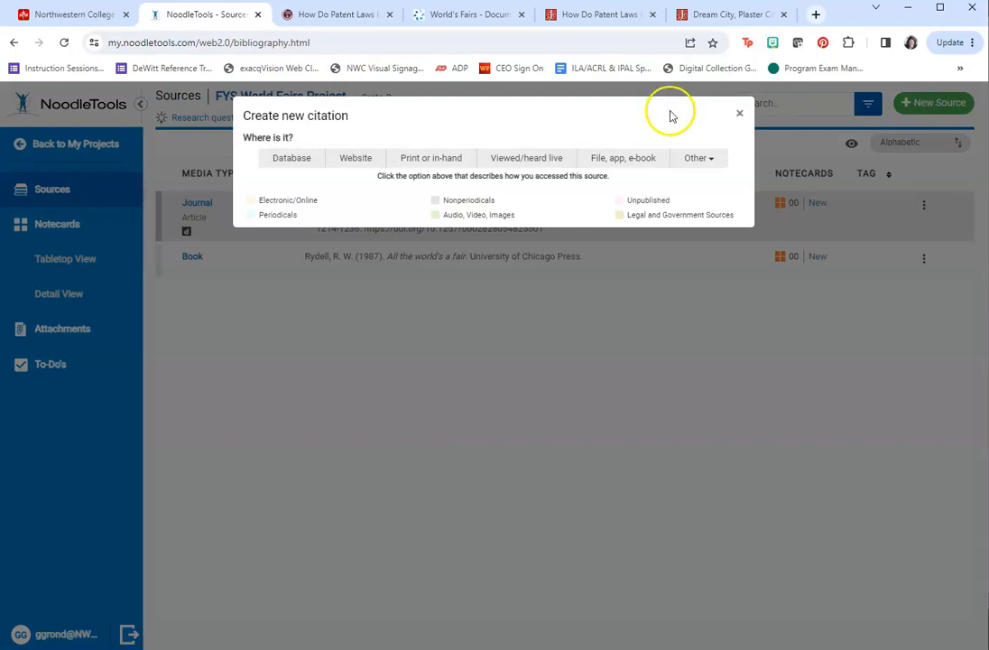
{"action": "left_click", "coordinate": [275, 167]}
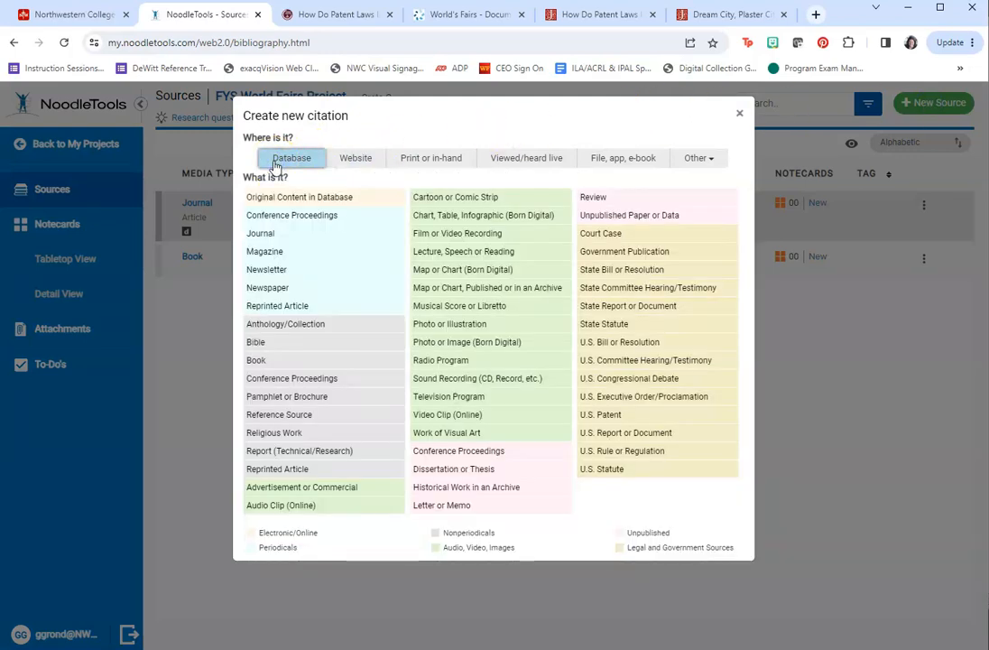
{"action": "left_click", "coordinate": [262, 417]}
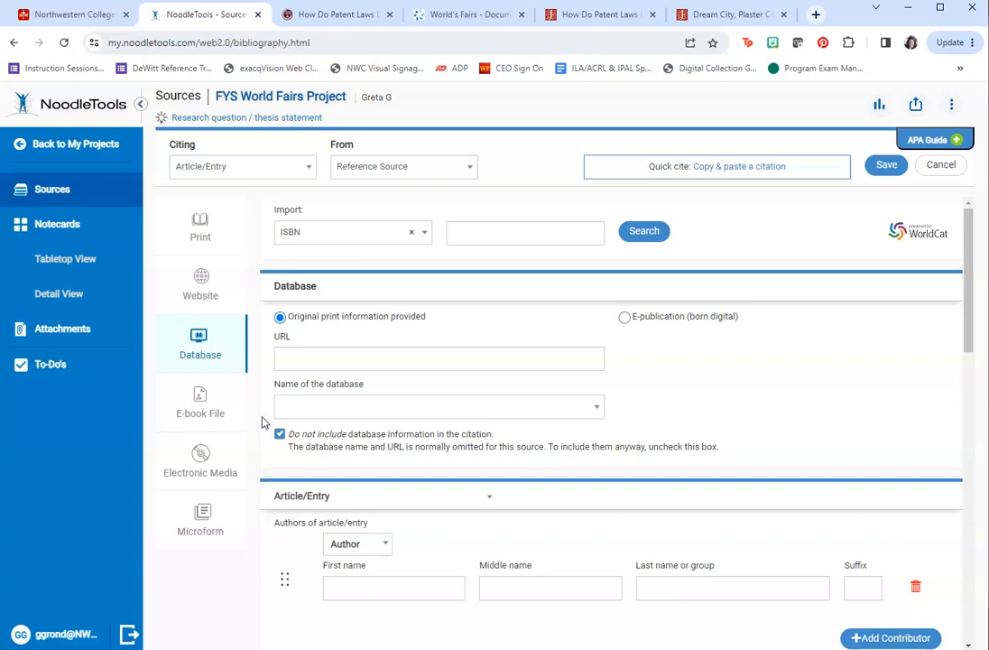
Step: Switch to the Gale eBooks "World's Fairs" entry and copy its APA 7th Edition citation
{"action": "left_click", "coordinate": [469, 15]}
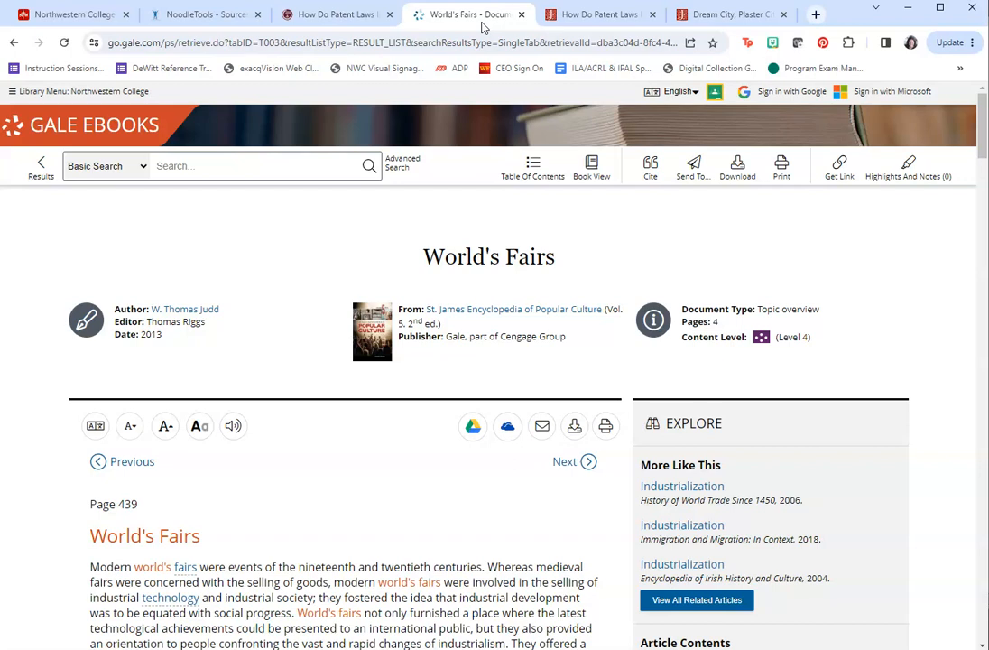
{"action": "left_click", "coordinate": [650, 167]}
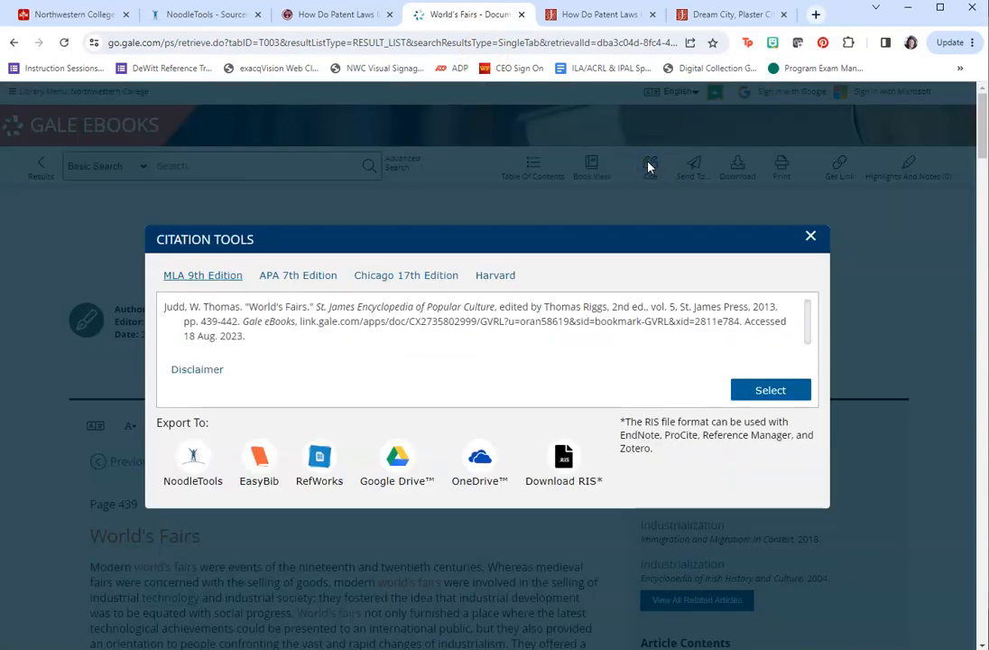
{"action": "left_click", "coordinate": [300, 278]}
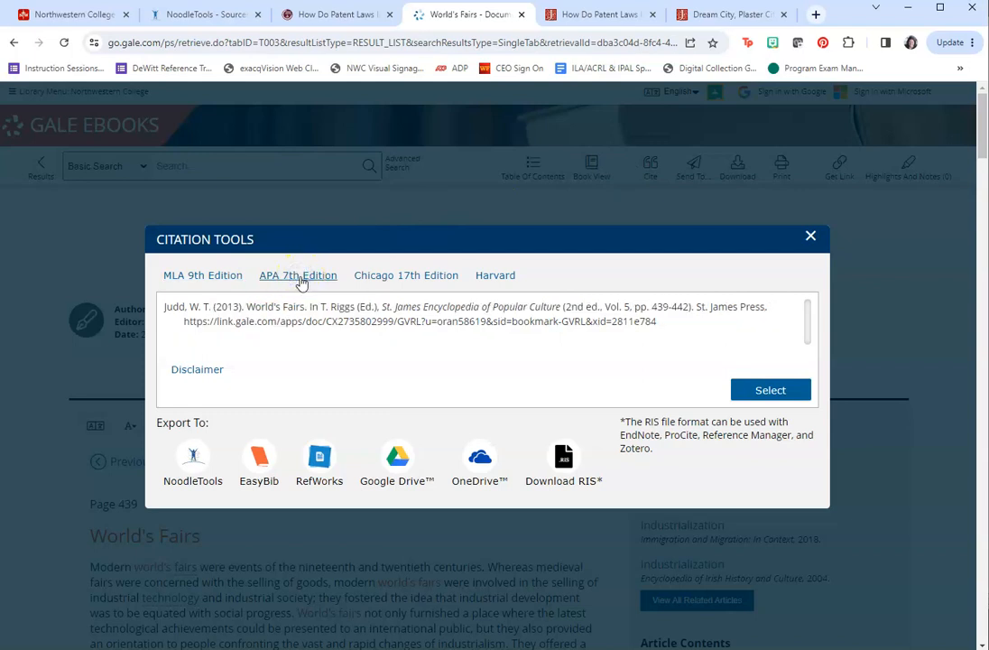
{"action": "left_click_drag", "start_coordinate": [668, 331], "coordinate": [154, 305]}
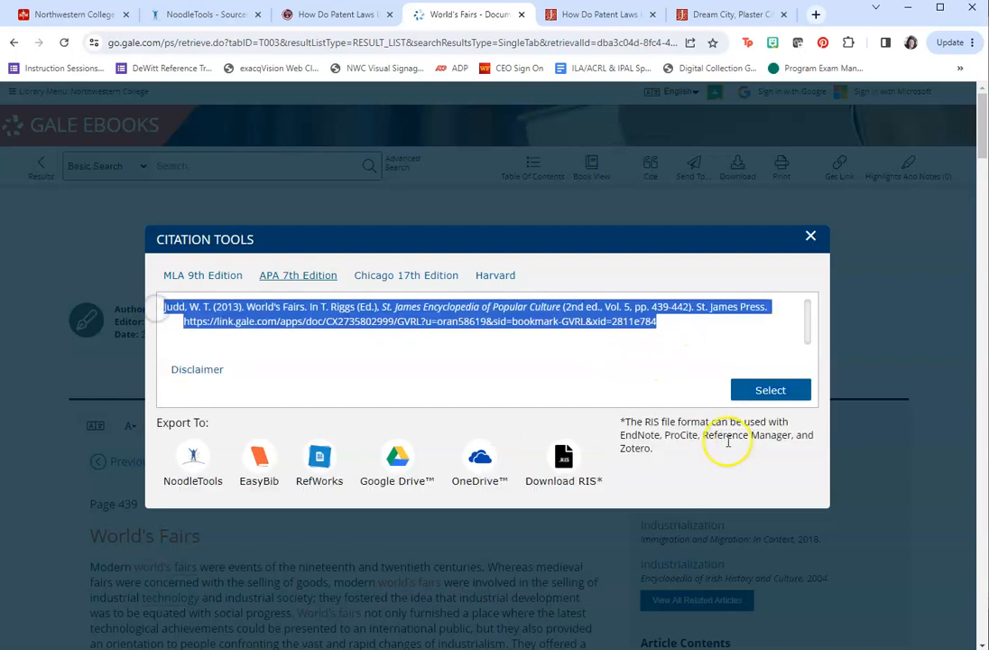
Step: Return to NoodleTools and paste the preformatted citation into the reference source through Quick cite
{"action": "left_click", "coordinate": [204, 17]}
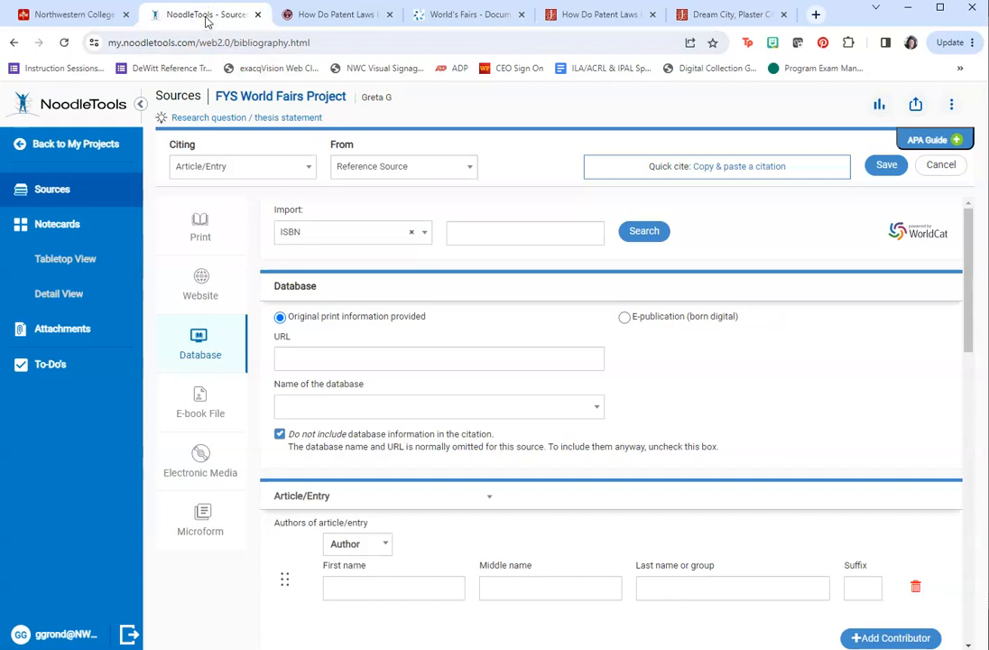
{"action": "left_click", "coordinate": [731, 167]}
{"action": "left_click", "coordinate": [372, 440]}
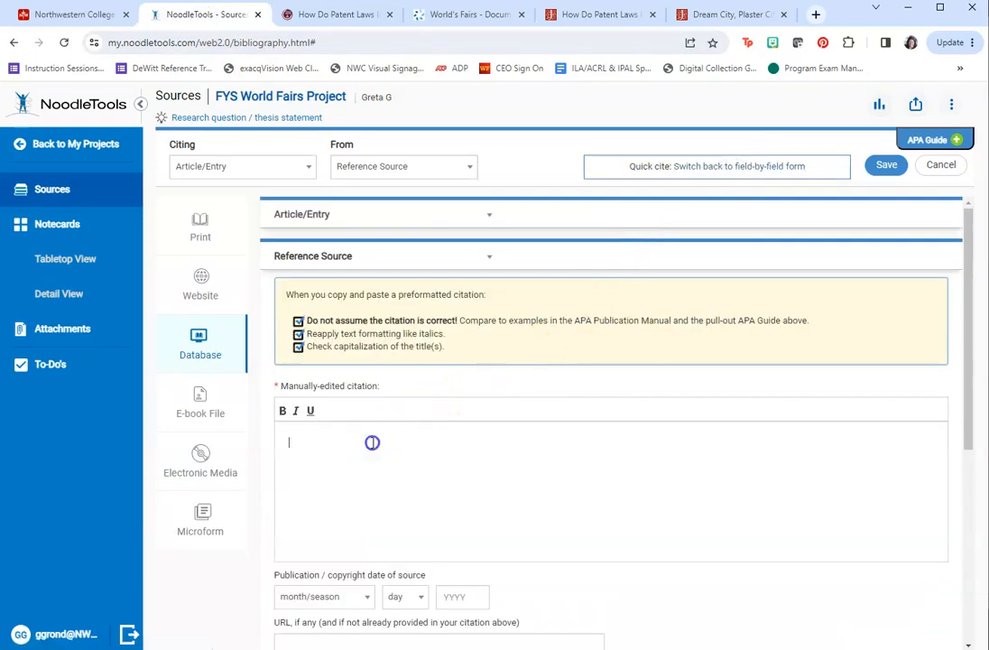
{"action": "key", "text": "ctrl+v"}
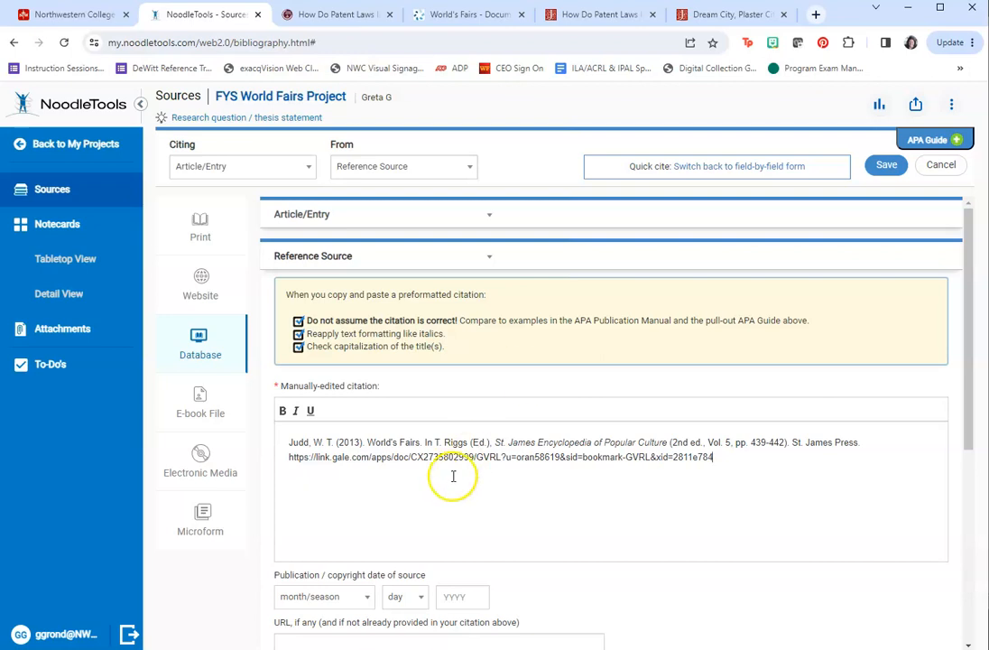
Step: Change the entry title in the pasted citation to "World's fairs" and save the citation
{"action": "scroll", "coordinate": [415, 433], "scroll_direction": "down", "scroll_amount": 1}
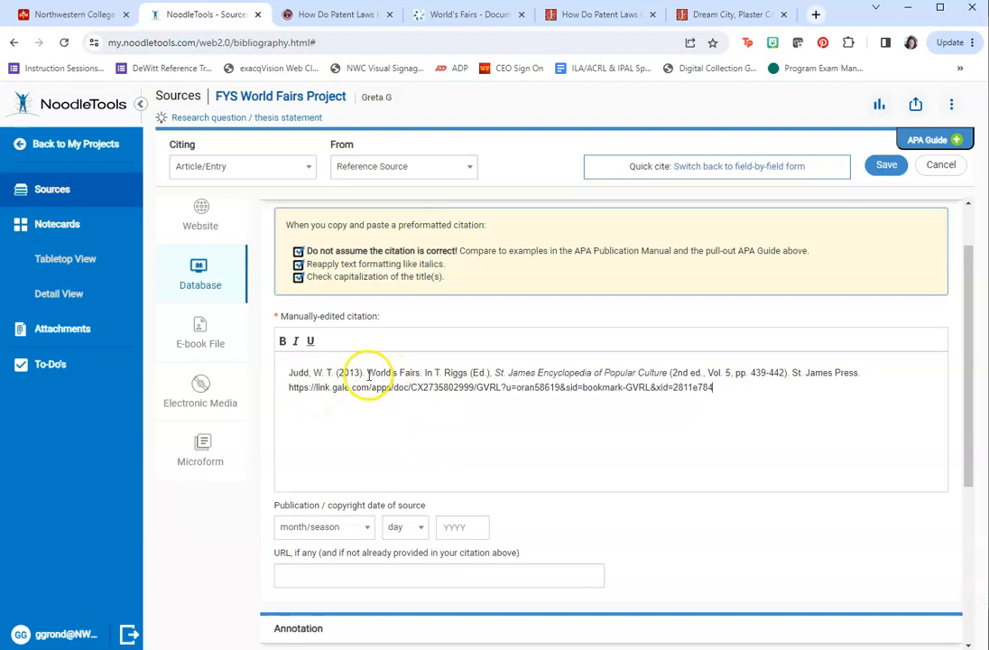
{"action": "left_click", "coordinate": [402, 372]}
{"action": "left_click_drag", "start_coordinate": [399, 372], "coordinate": [404, 372]}
{"action": "type", "text": "f"}
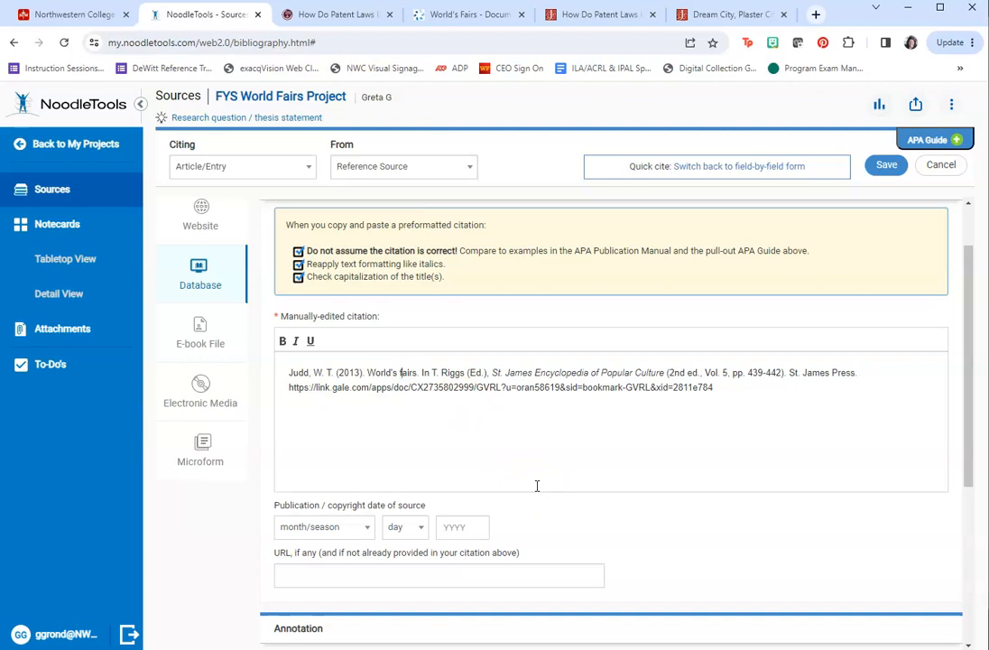
{"action": "left_click", "coordinate": [885, 166]}
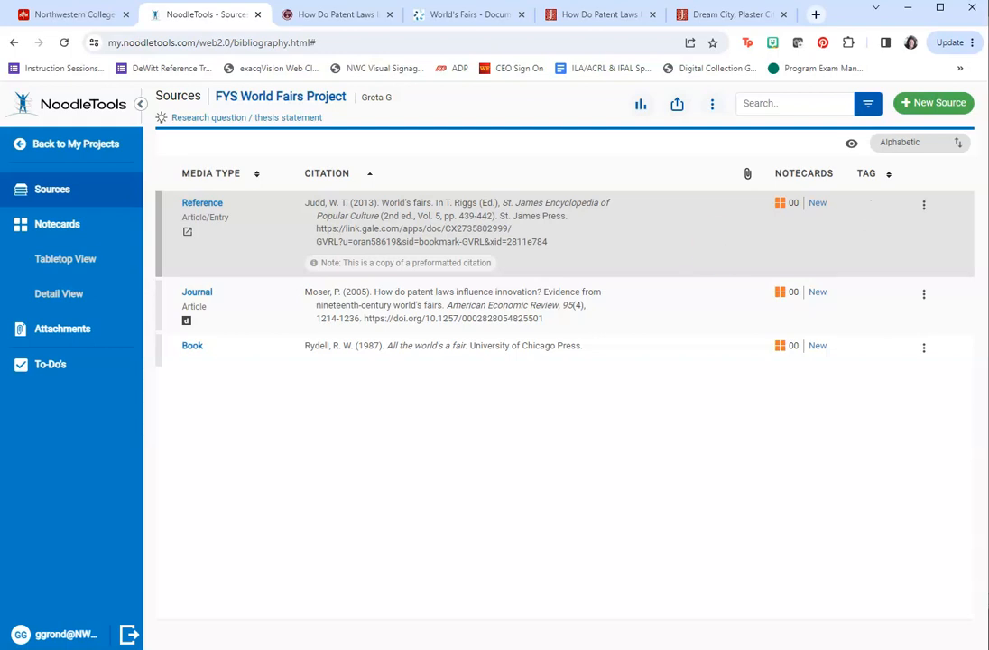
Step: Switch to the JSTOR article "Dream City, Plaster City" and export its citation to NoodleTools
{"action": "left_click", "coordinate": [715, 18]}
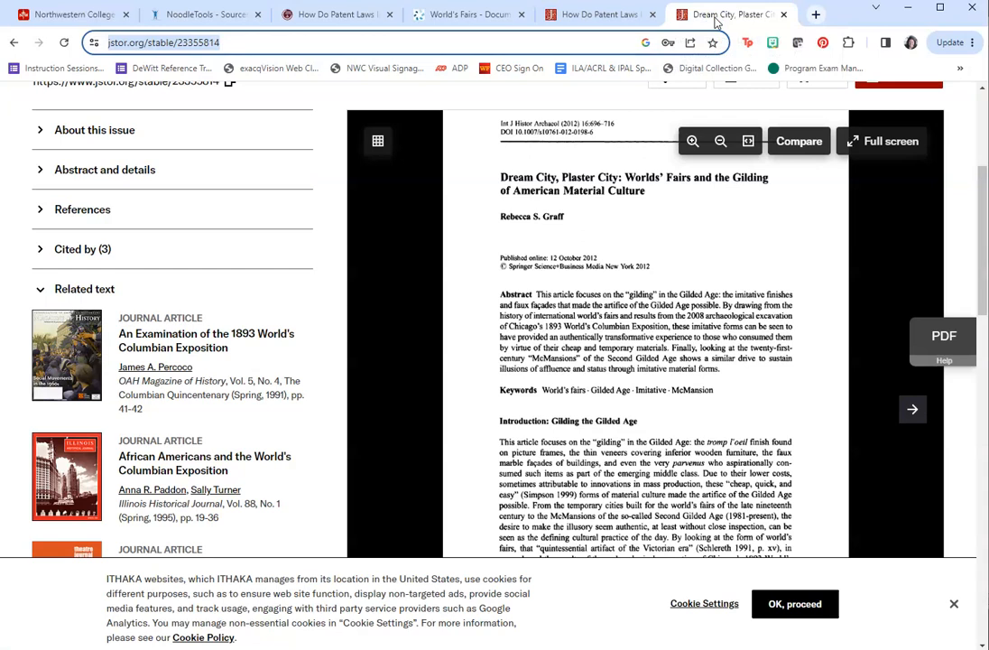
{"action": "scroll", "coordinate": [614, 332], "scroll_direction": "up", "scroll_amount": 2}
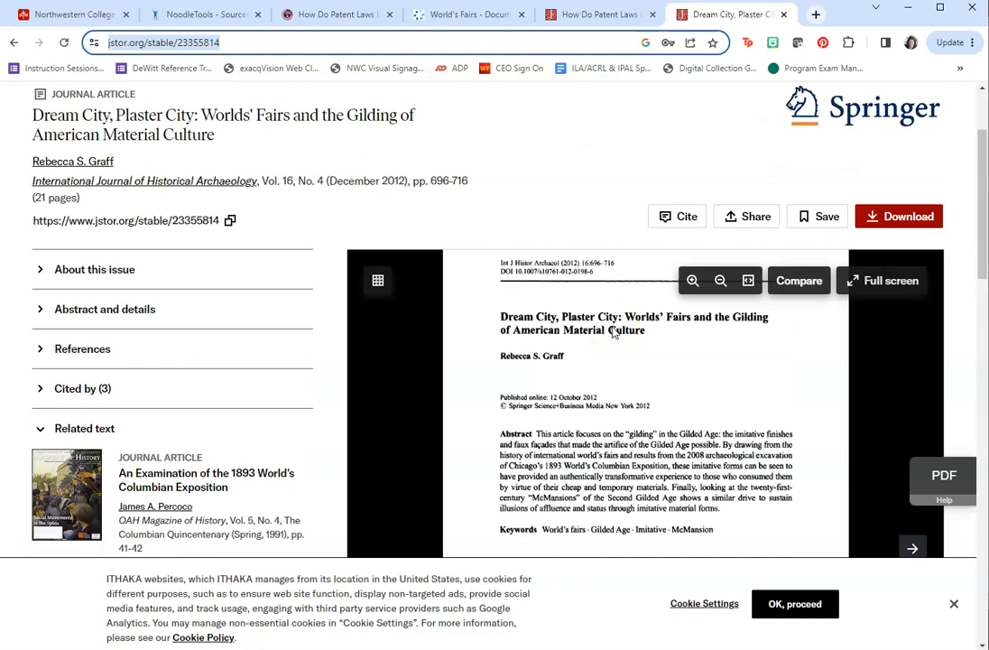
{"action": "scroll", "coordinate": [614, 332], "scroll_direction": "up", "scroll_amount": 2}
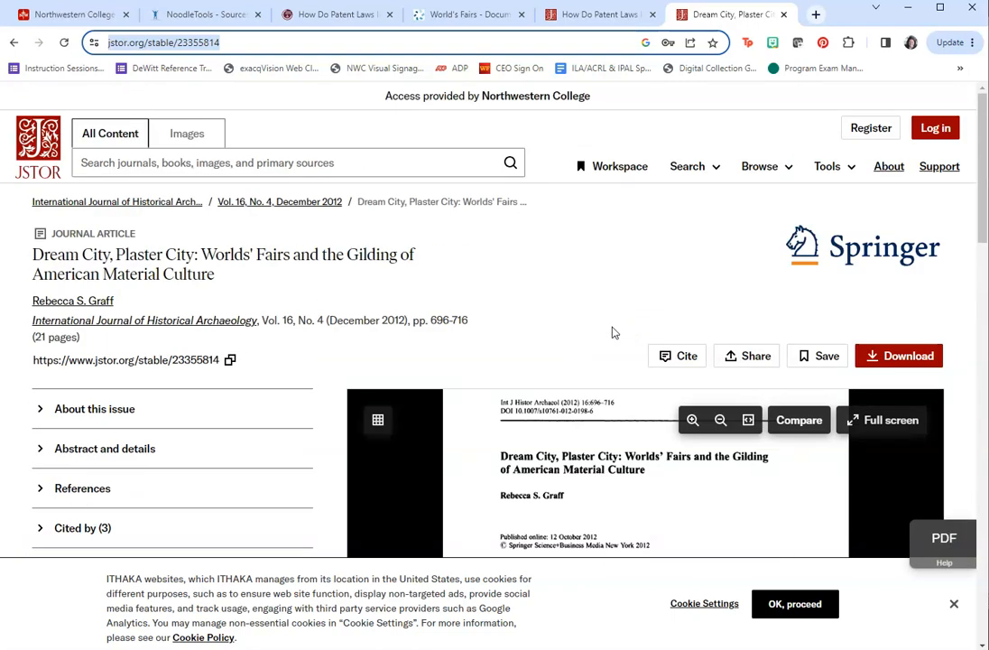
{"action": "left_click", "coordinate": [675, 358]}
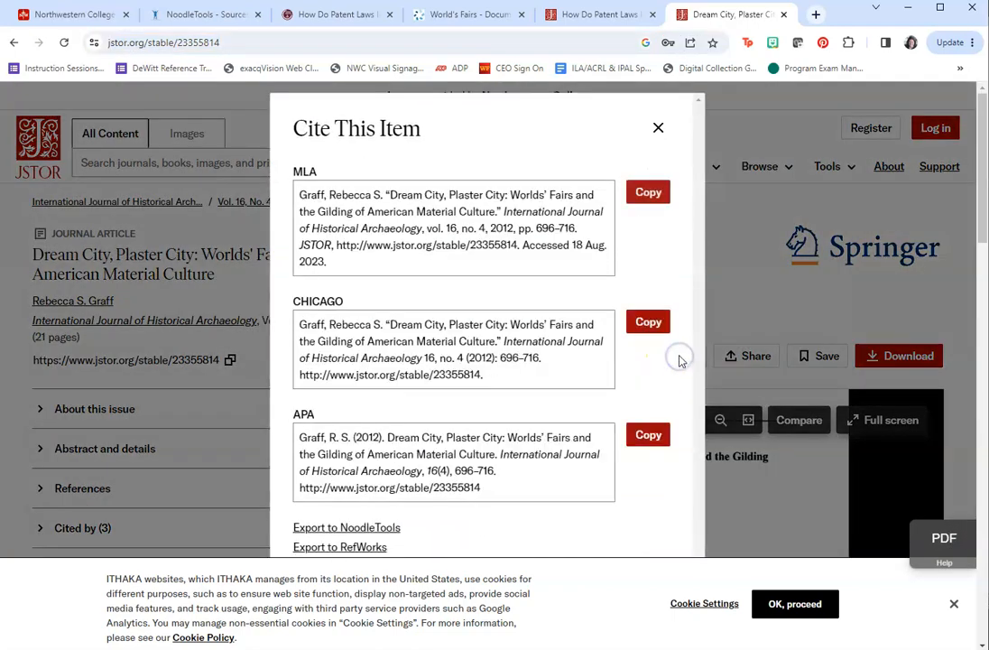
{"action": "scroll", "coordinate": [476, 258], "scroll_direction": "down", "scroll_amount": 1}
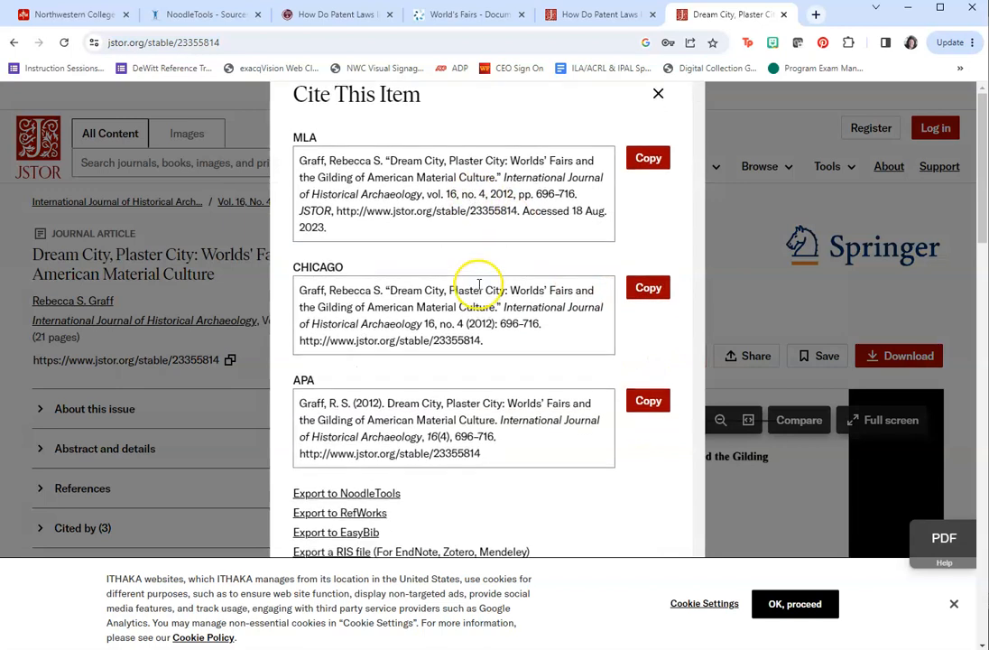
{"action": "scroll", "coordinate": [475, 283], "scroll_direction": "down", "scroll_amount": 2}
{"action": "scroll", "coordinate": [493, 365], "scroll_direction": "down", "scroll_amount": 2}
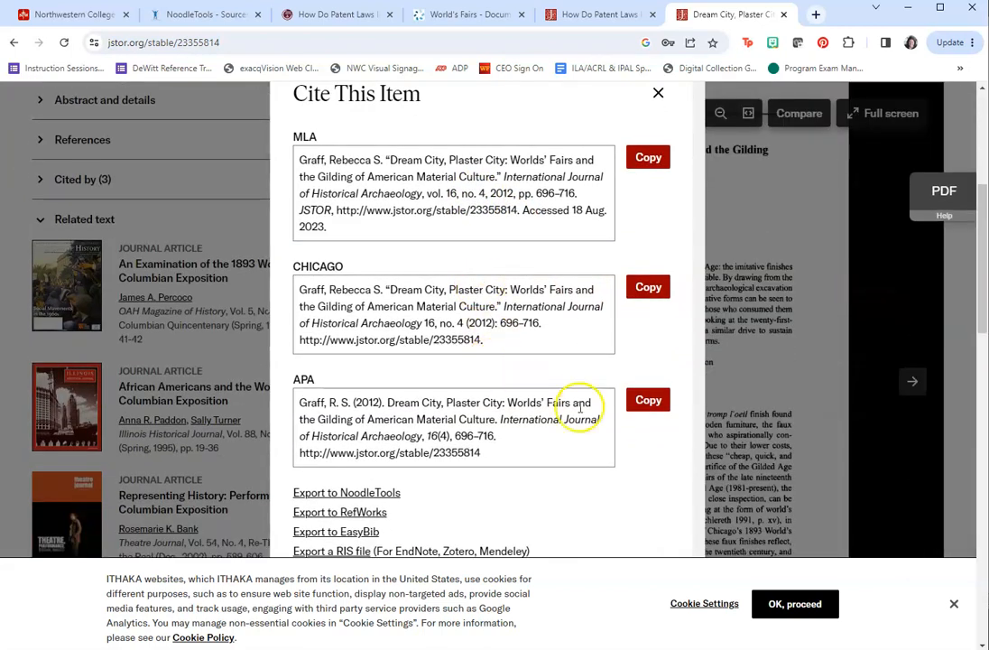
{"action": "left_click", "coordinate": [321, 495]}
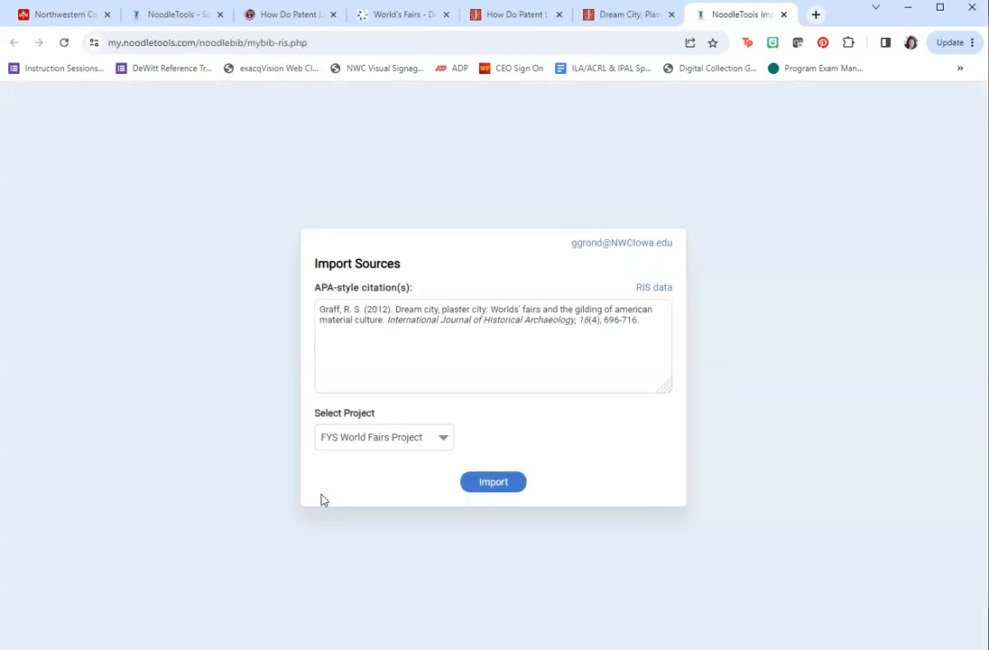
Step: Import the exported APA citation into the FYS World Fairs Project
{"action": "left_click", "coordinate": [333, 486]}
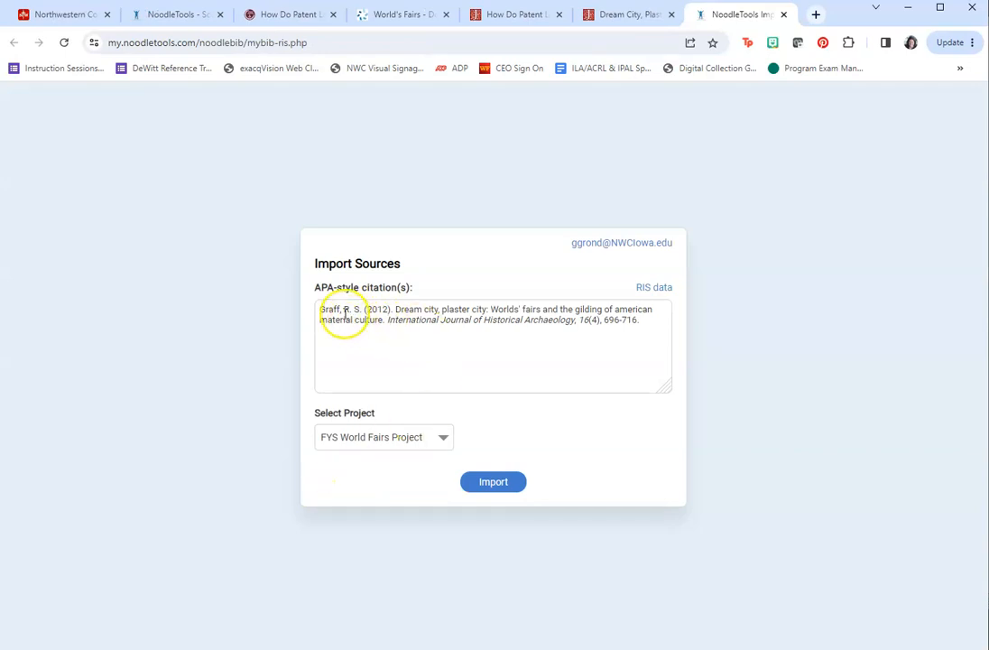
{"action": "left_click_drag", "start_coordinate": [334, 311], "coordinate": [643, 333]}
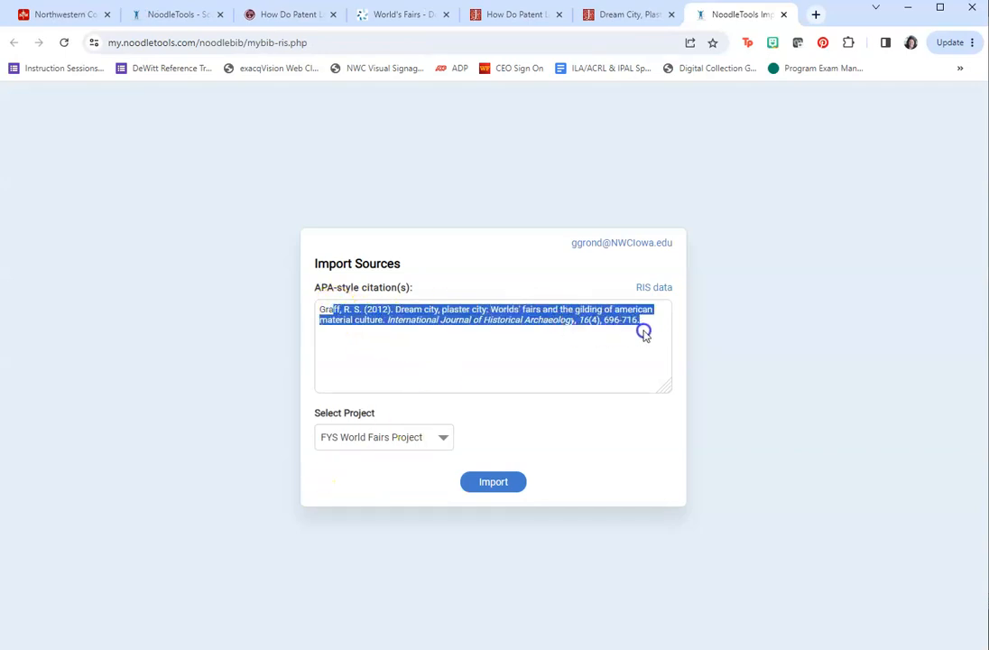
{"action": "left_click", "coordinate": [644, 332]}
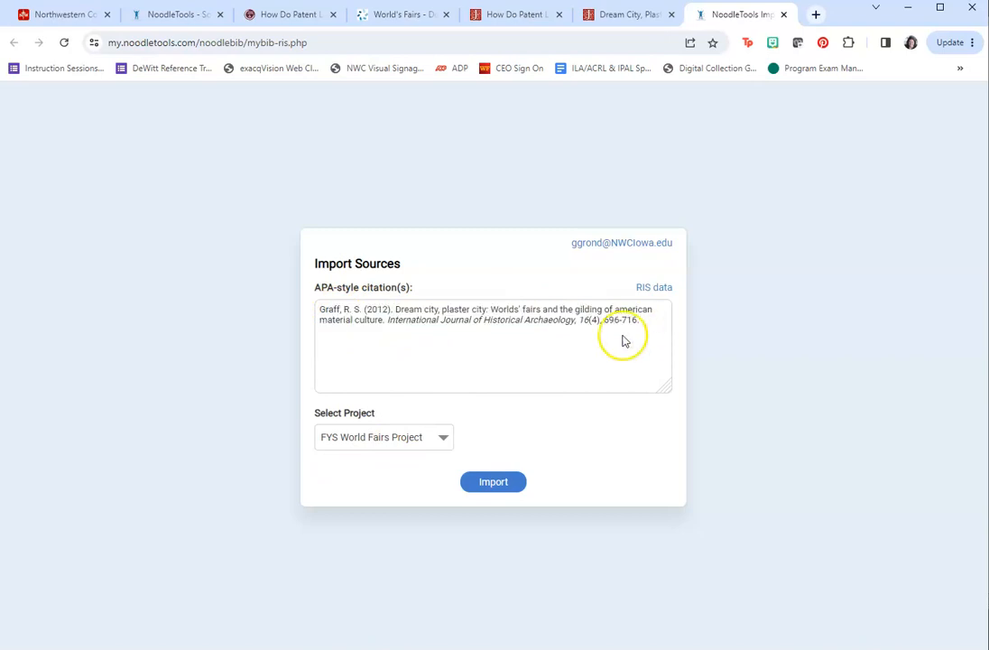
{"action": "left_click", "coordinate": [483, 489]}
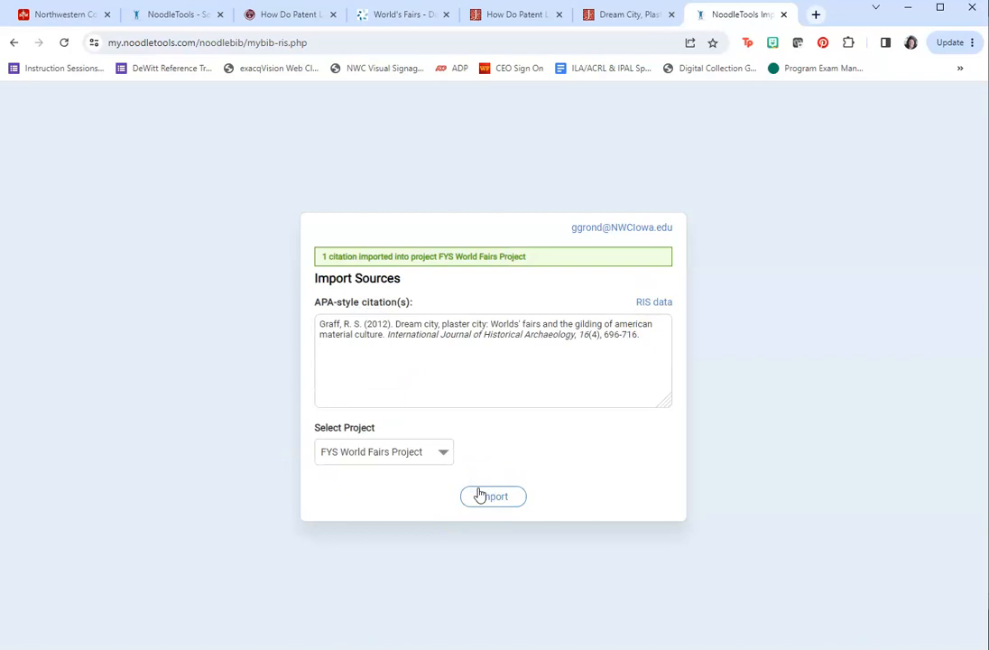
Step: Return to the FYS World Fairs Project in NoodleTools and refresh its source list to load the imported article
{"action": "left_click", "coordinate": [179, 16]}
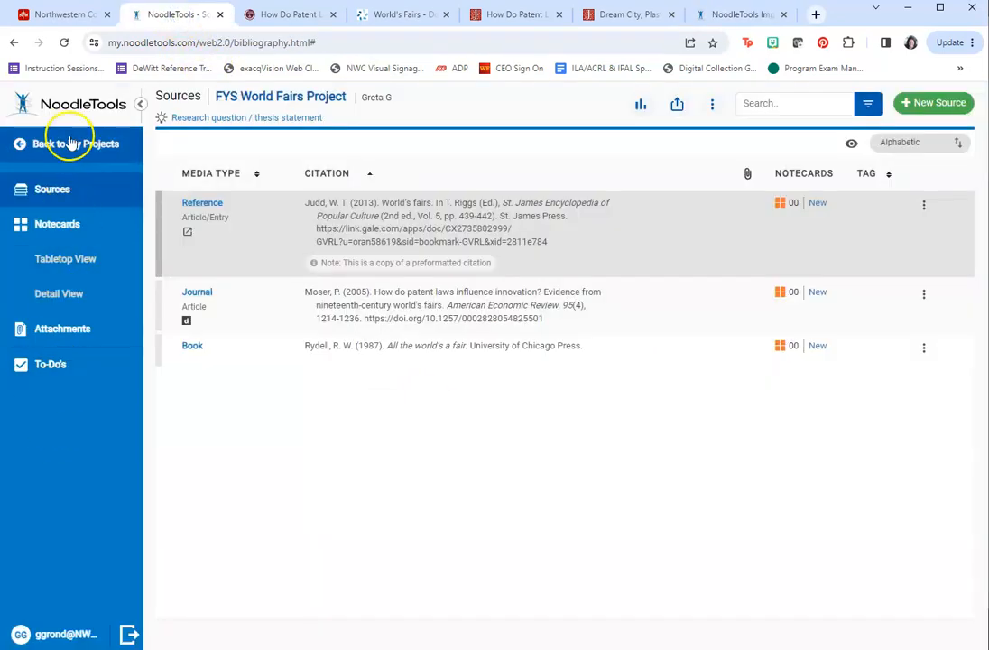
{"action": "left_click", "coordinate": [65, 44]}
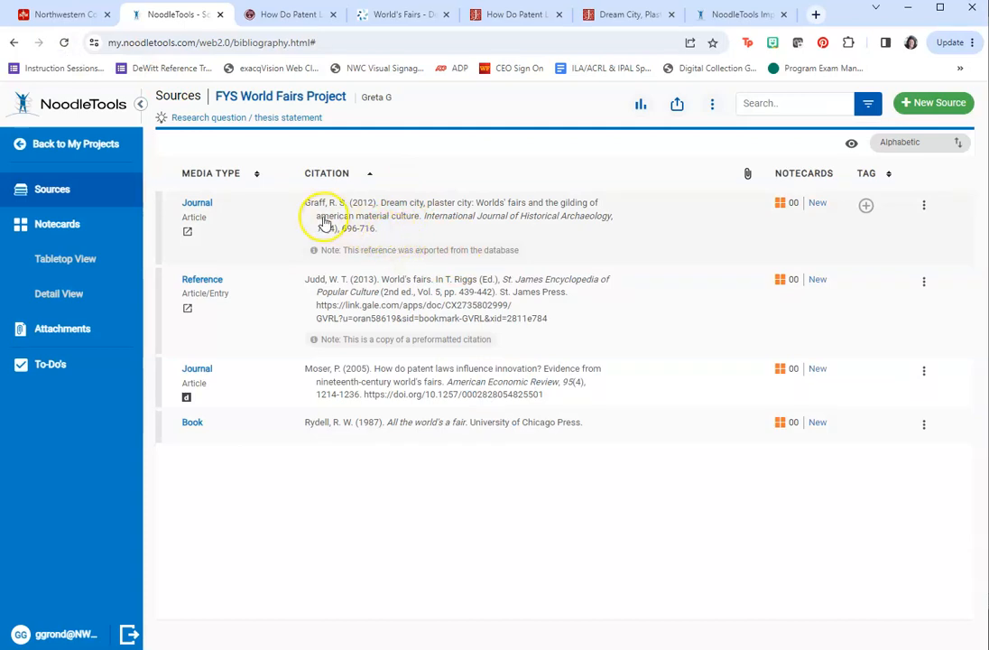
{"action": "left_click_drag", "start_coordinate": [316, 219], "coordinate": [360, 221]}
Step: Open the imported "Dream city, plaster city" citation, capitalize "American" in the article title, and save the citation
{"action": "left_click", "coordinate": [368, 260]}
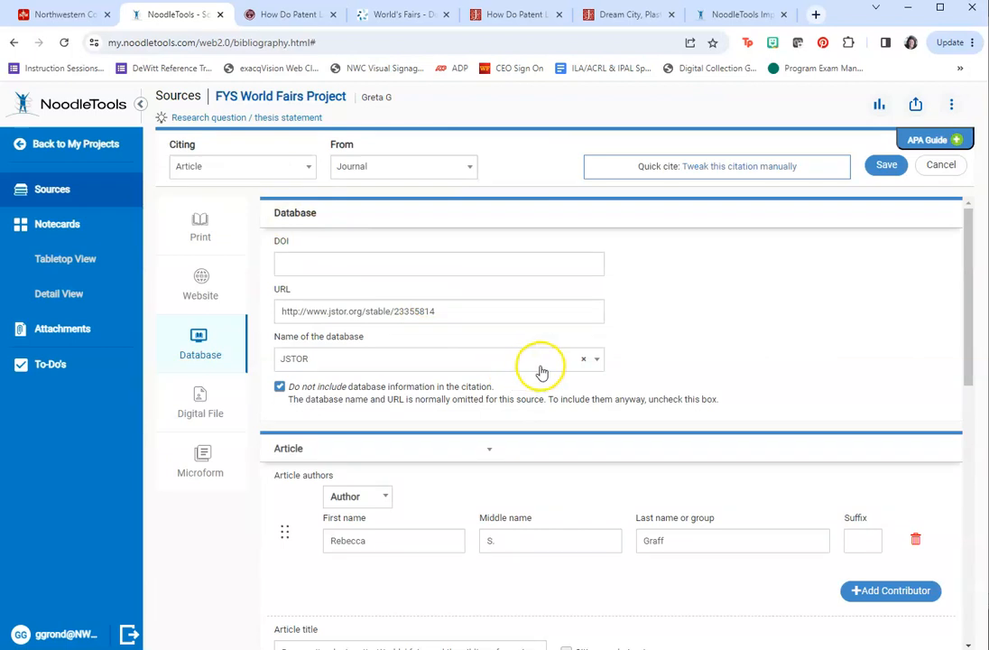
{"action": "scroll", "coordinate": [810, 466], "scroll_direction": "down", "scroll_amount": 5}
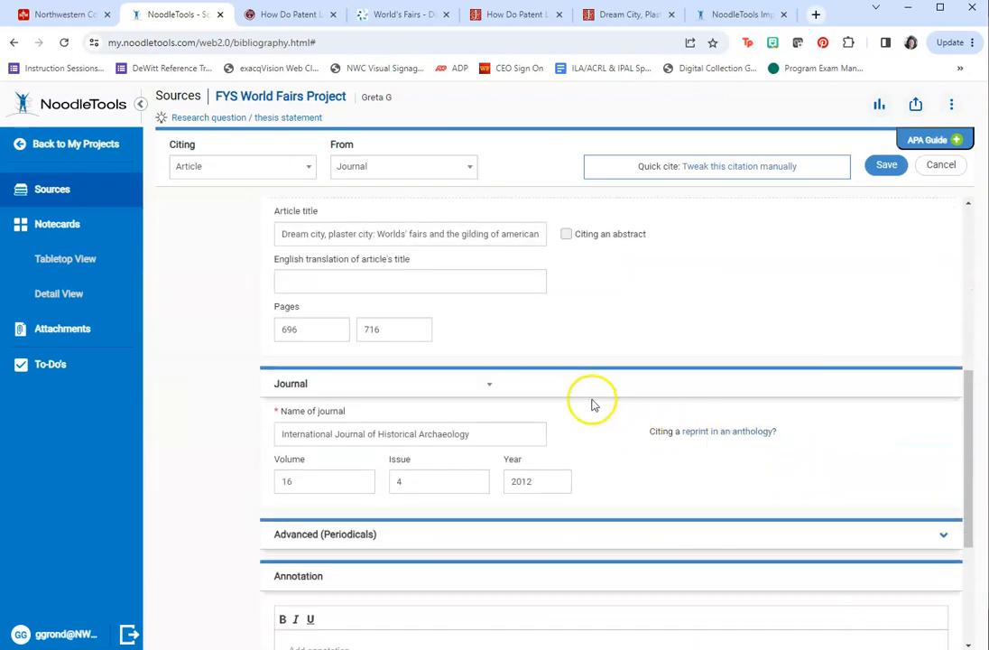
{"action": "left_click", "coordinate": [502, 234]}
{"action": "key", "text": "Delete"}
{"action": "type", "text": "A"}
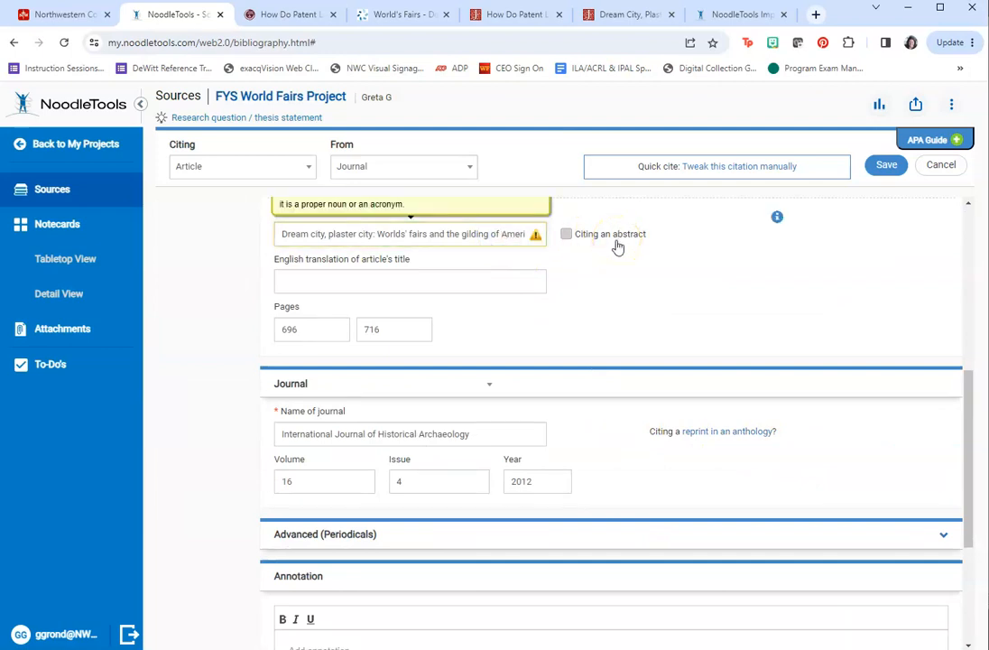
{"action": "left_click", "coordinate": [882, 164]}
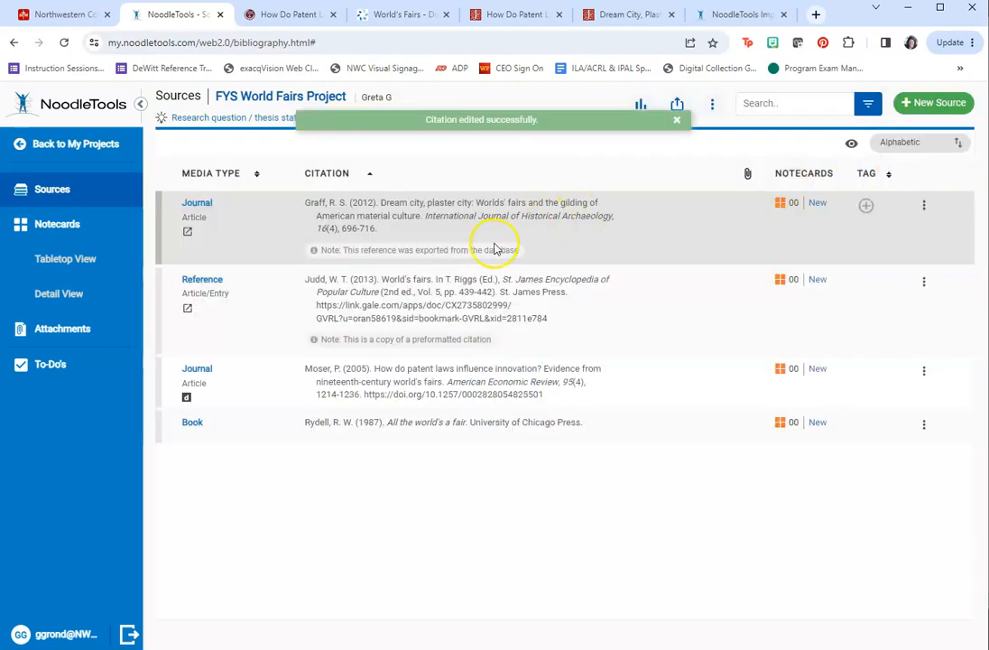
Step: Reopen the "Dream city, plaster city" citation for editing from its source options and save it again
{"action": "left_click", "coordinate": [924, 207]}
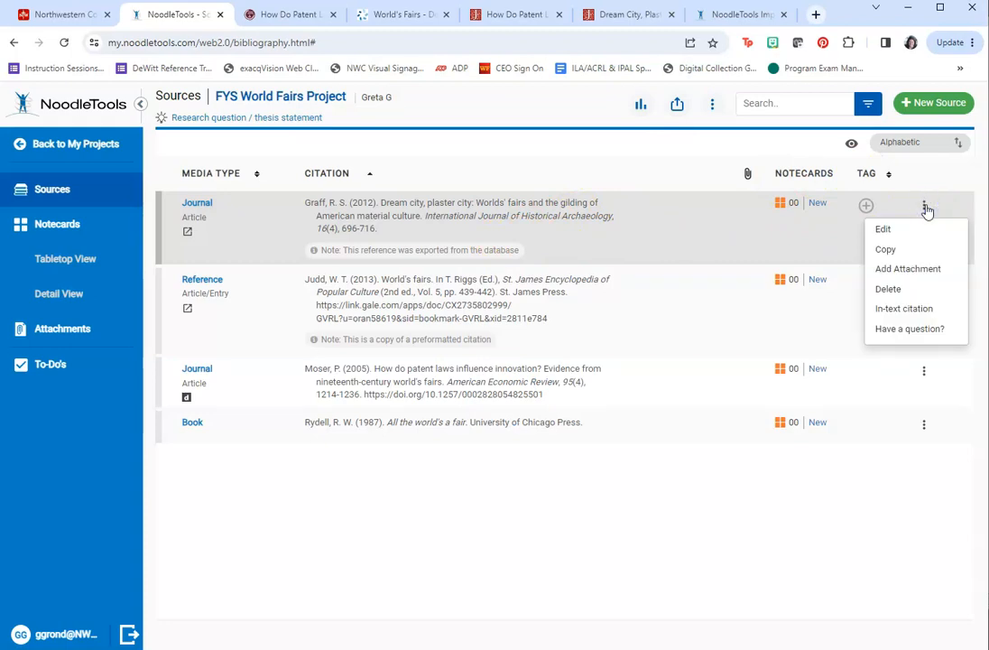
{"action": "left_click", "coordinate": [882, 232]}
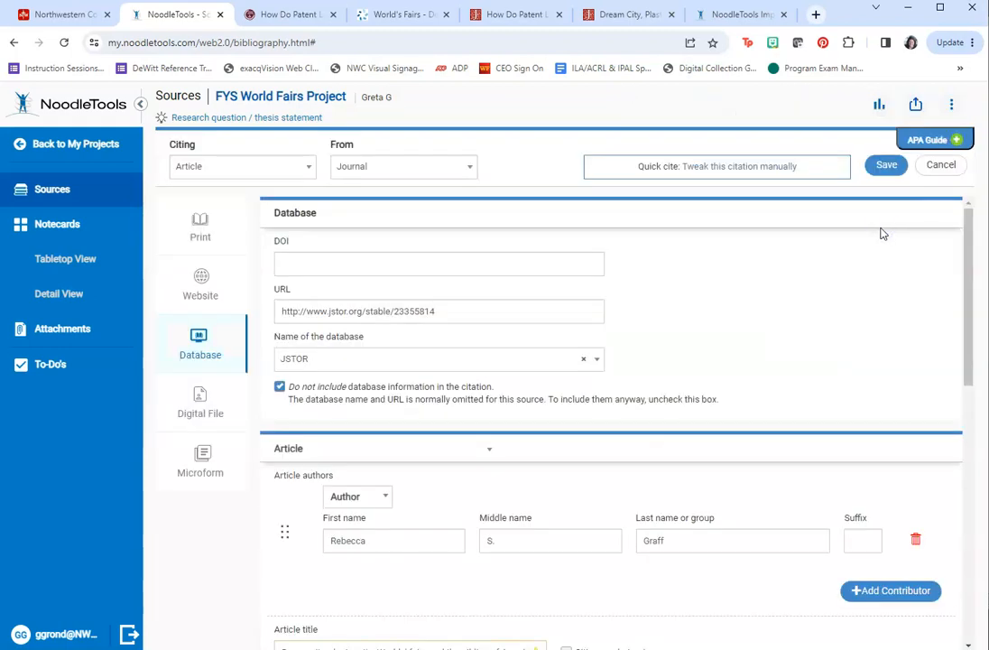
{"action": "left_click", "coordinate": [139, 104]}
{"action": "left_click", "coordinate": [46, 103]}
{"action": "left_click", "coordinate": [884, 166]}
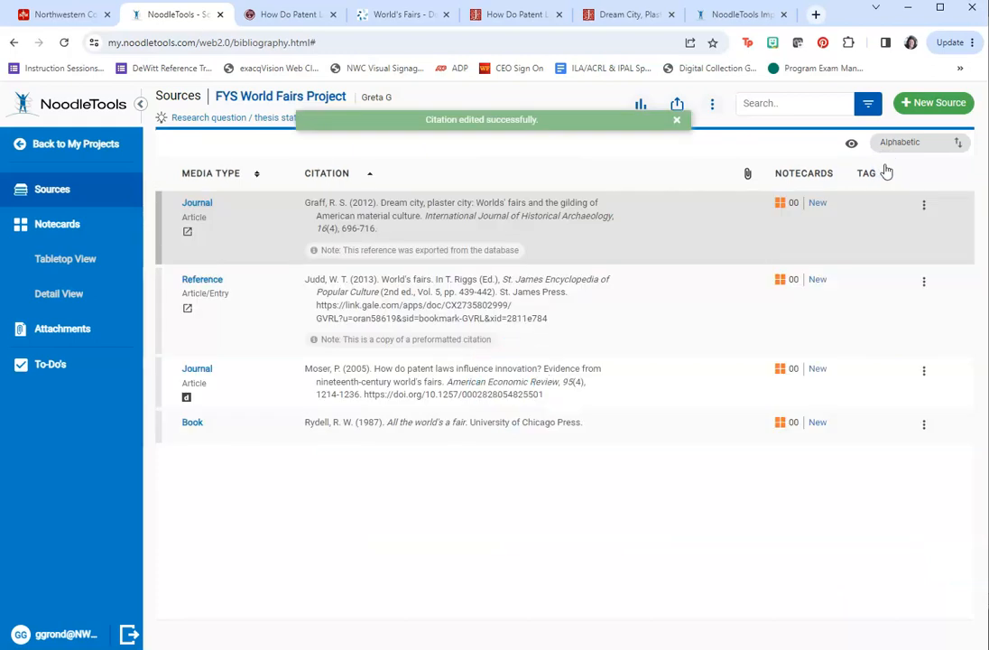
Step: View the APA in-text citation example for the "Dream city, plaster city" article, customized with page number 12
{"action": "left_click", "coordinate": [924, 207]}
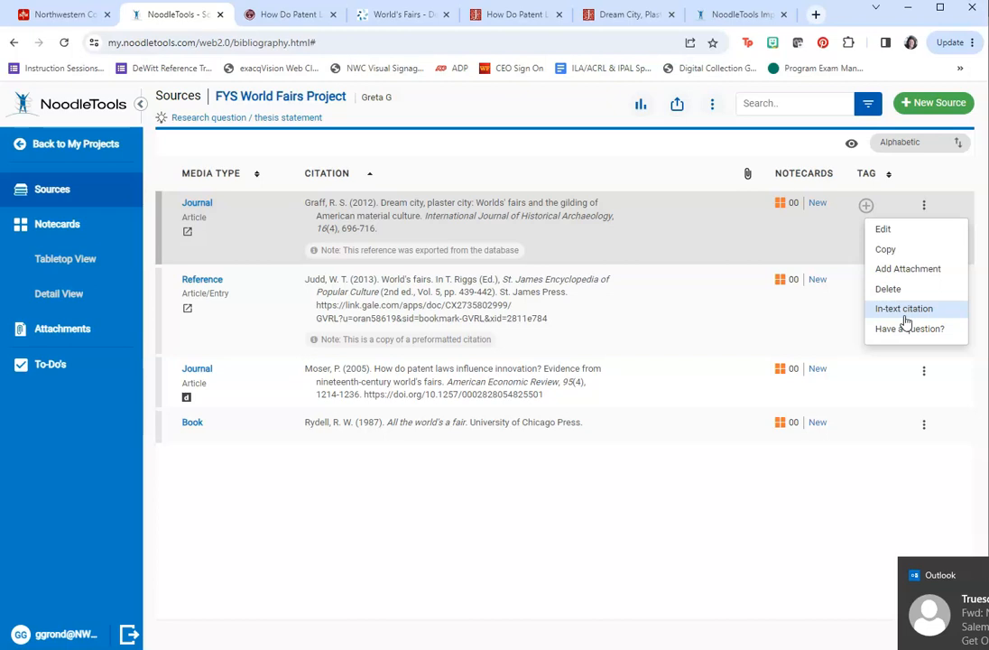
{"action": "left_click", "coordinate": [906, 310]}
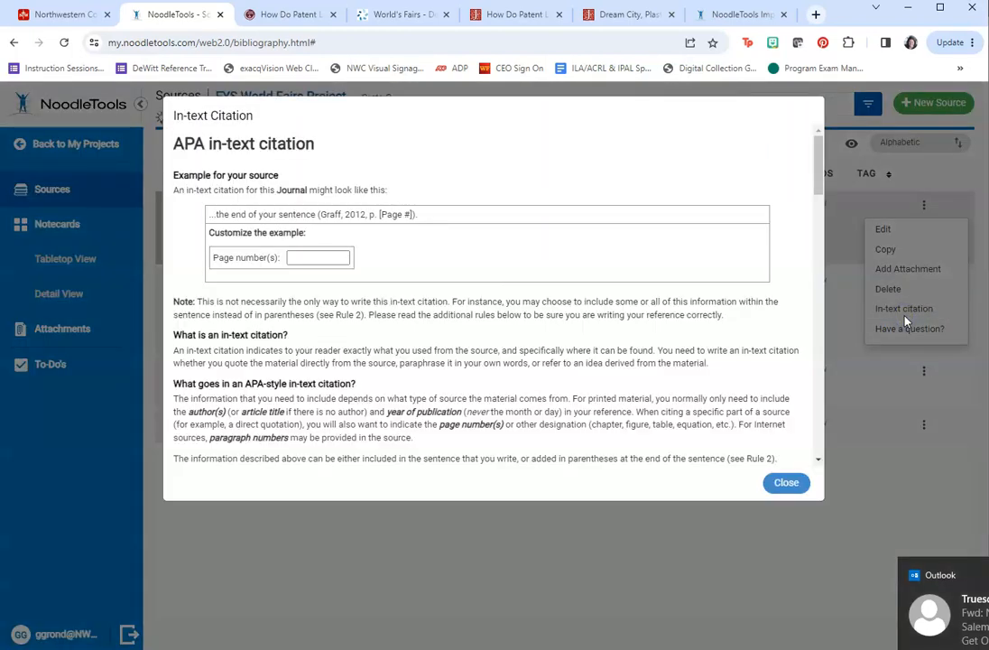
{"action": "left_click", "coordinate": [325, 261]}
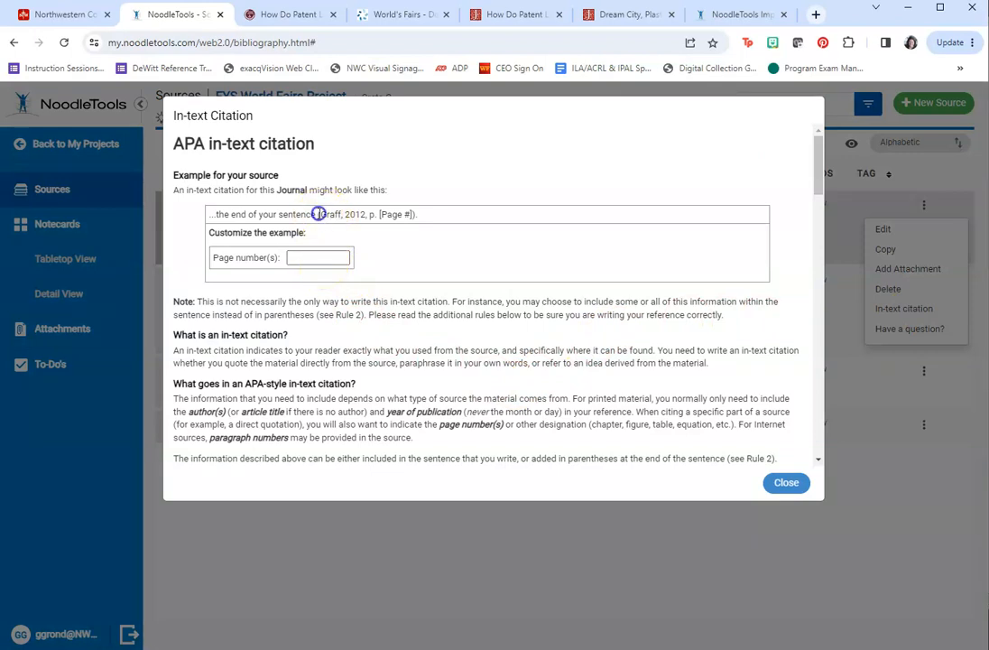
{"action": "left_click_drag", "start_coordinate": [317, 214], "coordinate": [424, 218]}
{"action": "left_click", "coordinate": [320, 259]}
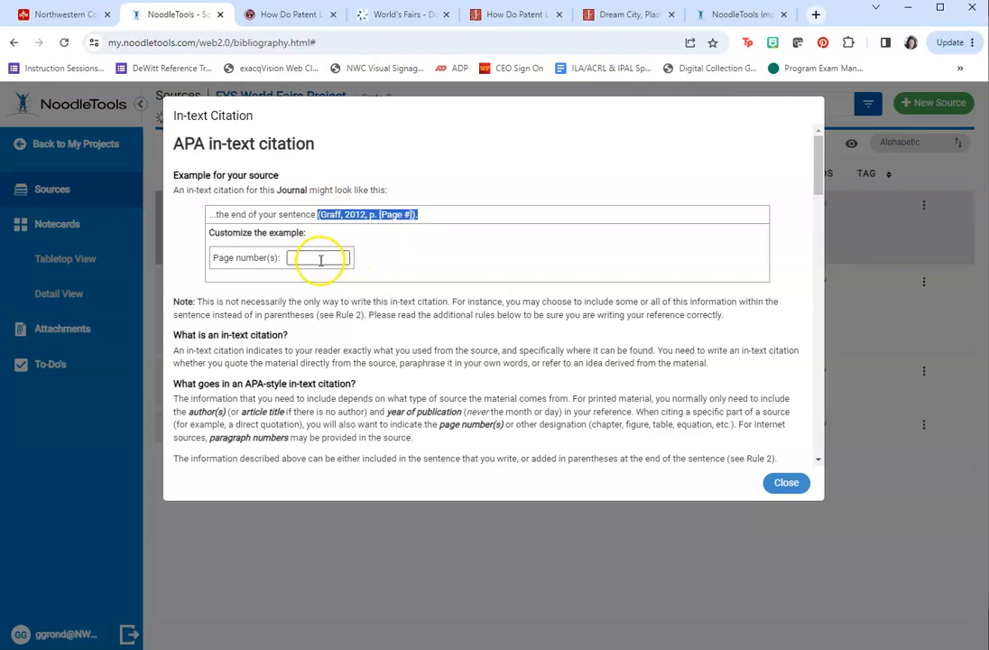
{"action": "type", "text": "12"}
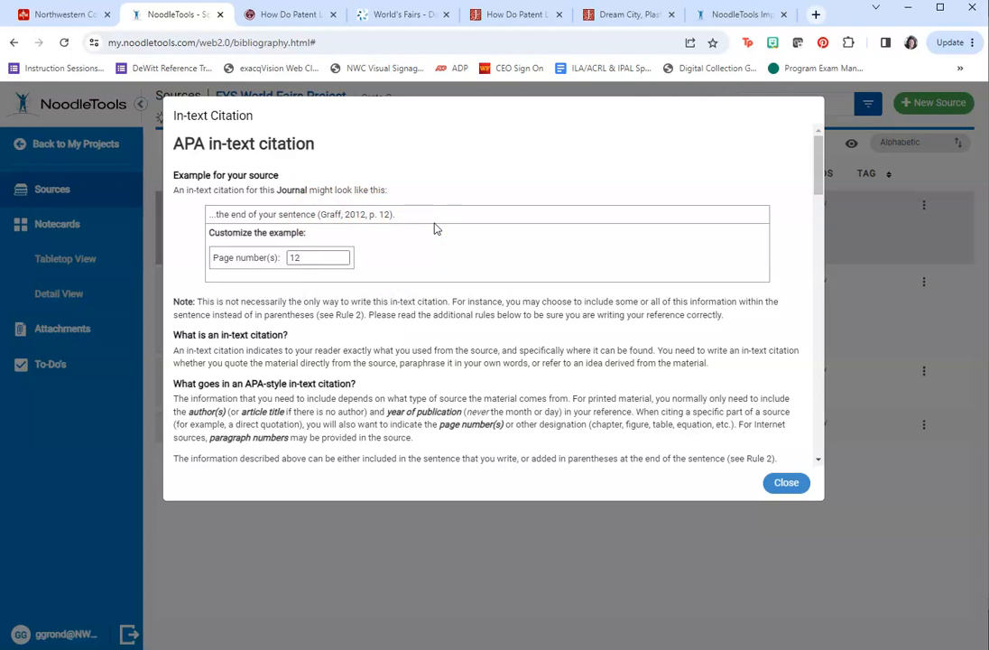
{"action": "left_click", "coordinate": [786, 482]}
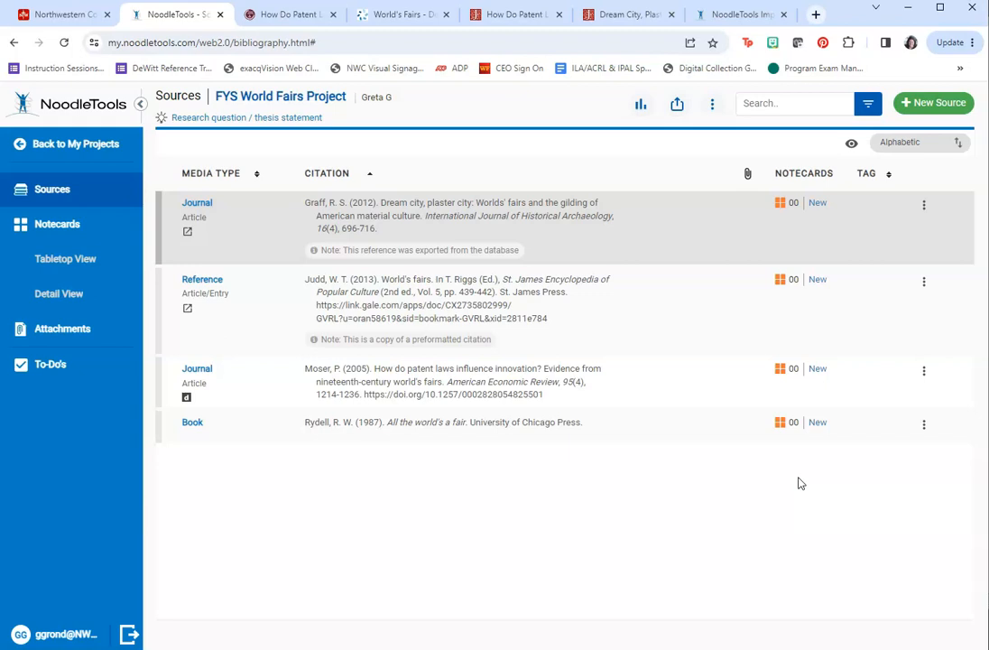
Step: Export all project sources to Word and open the downloaded References document
{"action": "left_click", "coordinate": [677, 106]}
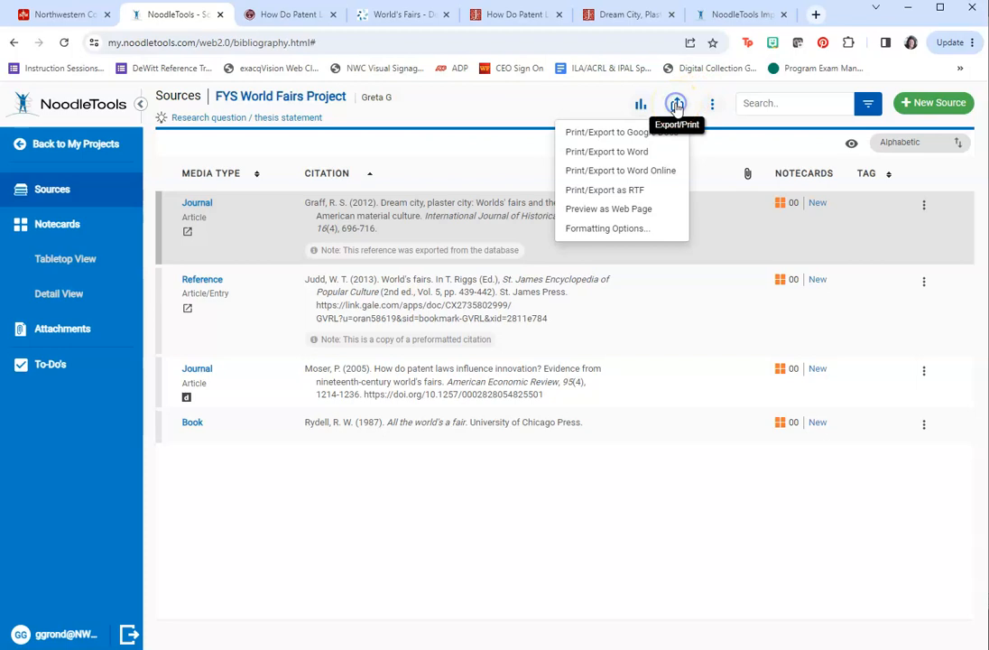
{"action": "left_click", "coordinate": [609, 153]}
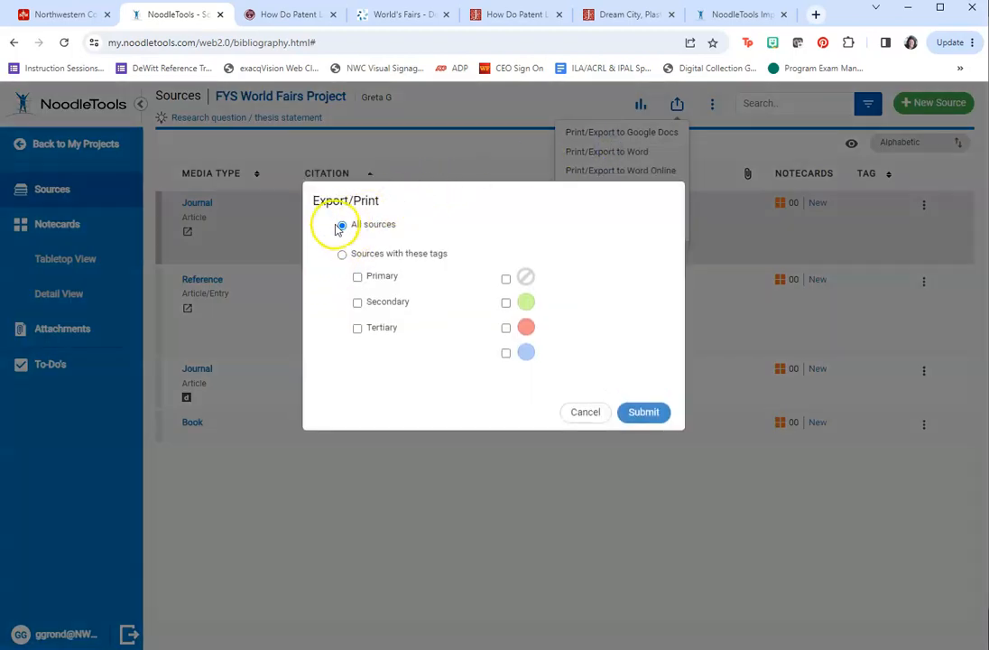
{"action": "left_click", "coordinate": [646, 413]}
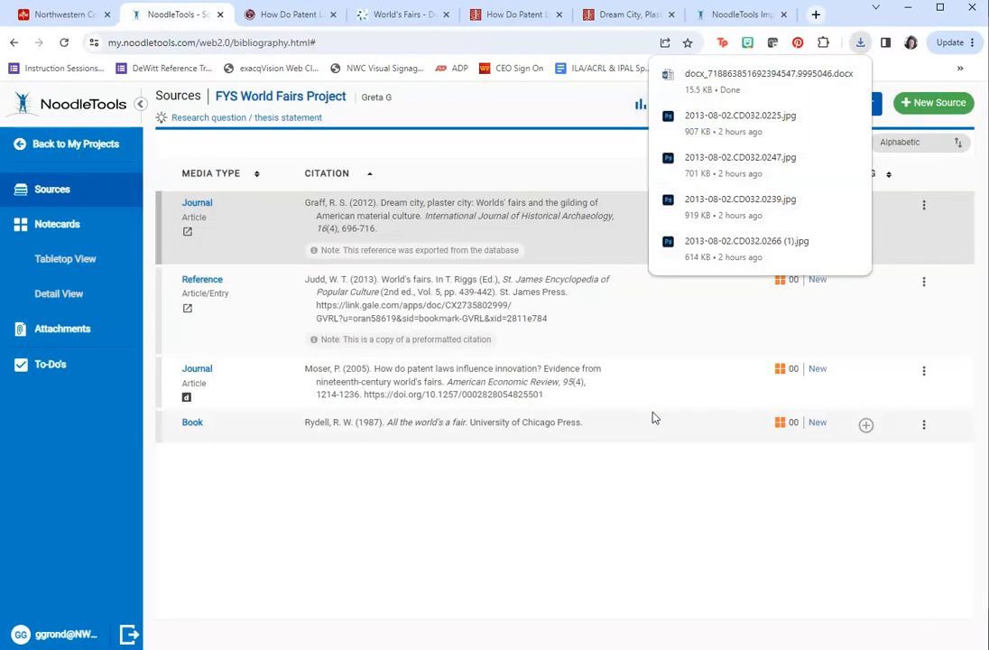
{"action": "left_click", "coordinate": [736, 76]}
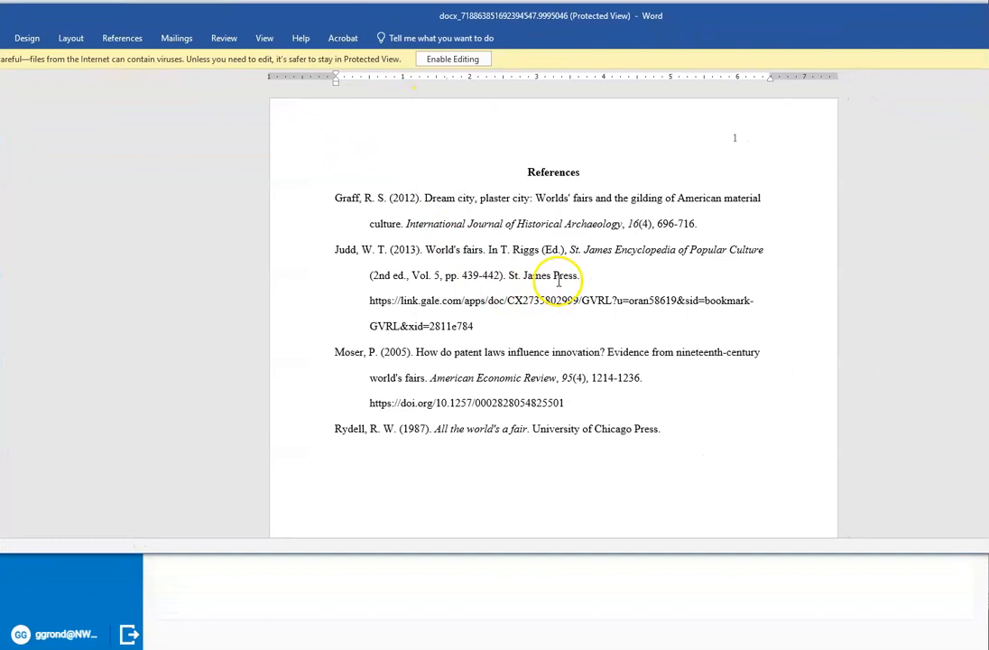
{"action": "left_click_drag", "start_coordinate": [530, 175], "coordinate": [585, 174]}
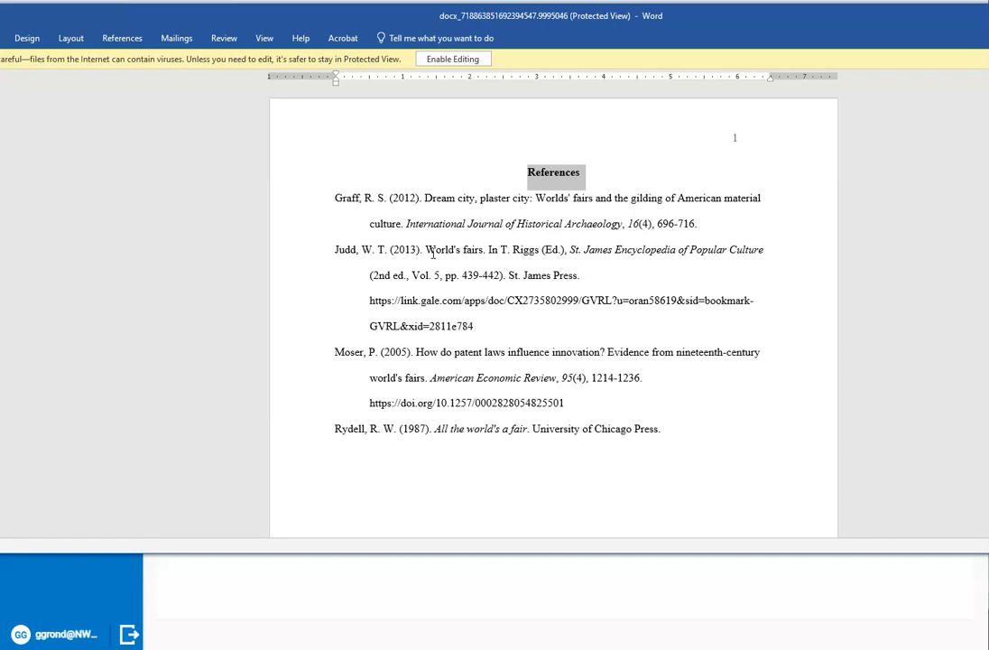
{"action": "left_click", "coordinate": [470, 125]}
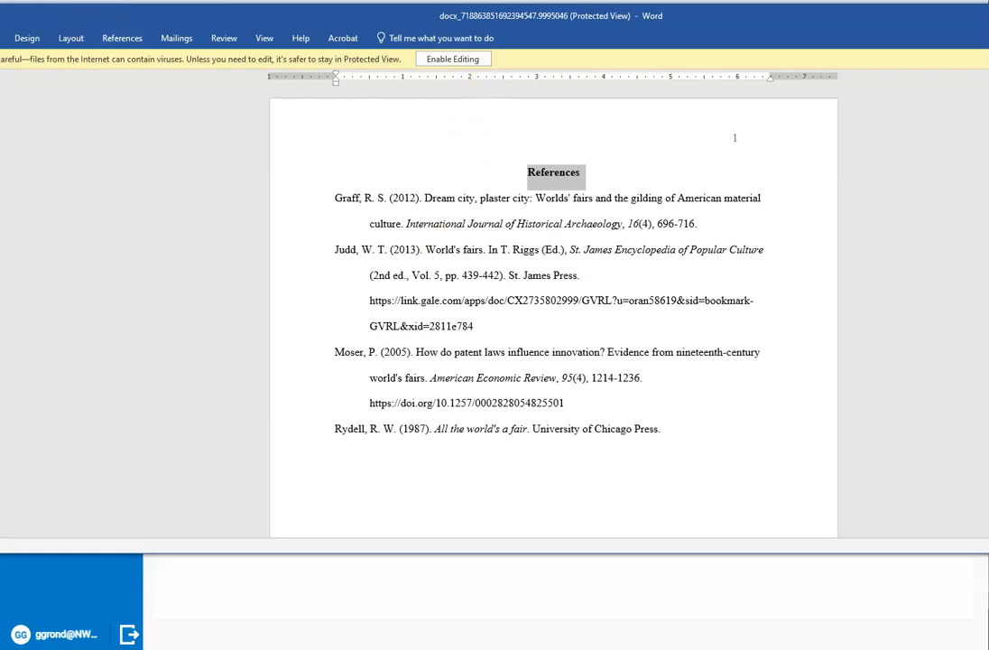